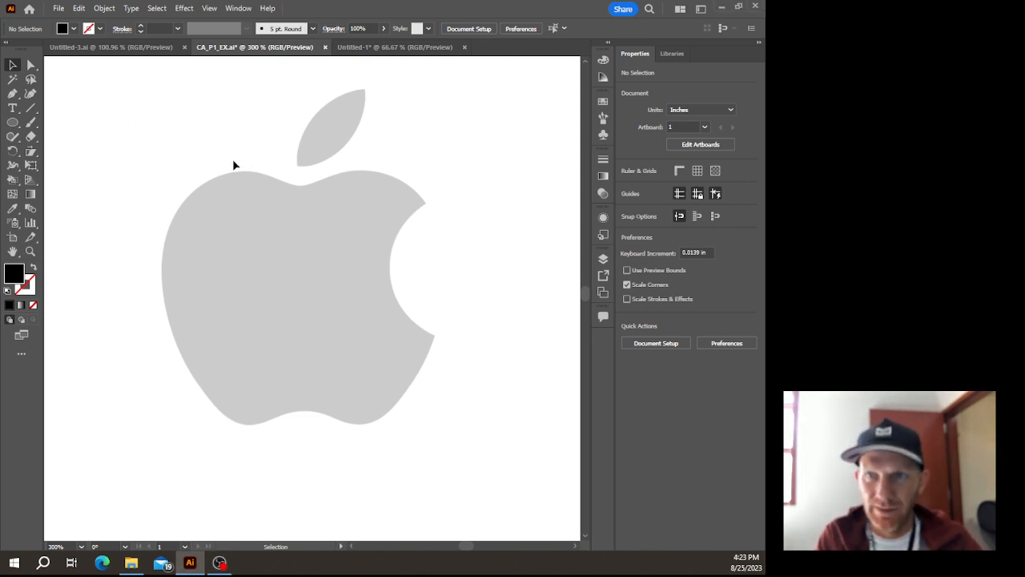
Start a Pen tool path at the apple's top dip with short horizontal handles and curve it to the left lobe's crest
key(p)
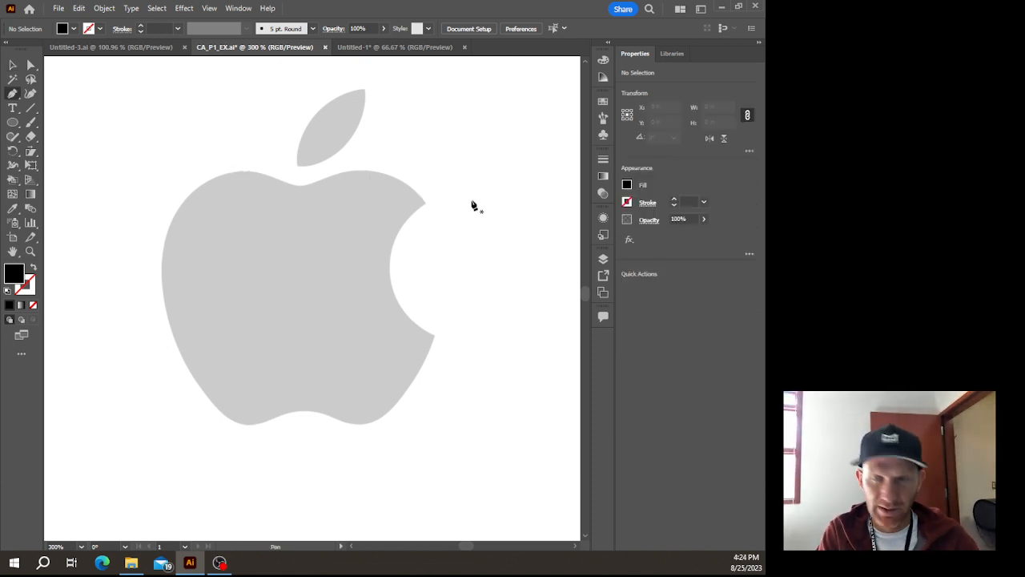
scroll(440, 197, up, 2)
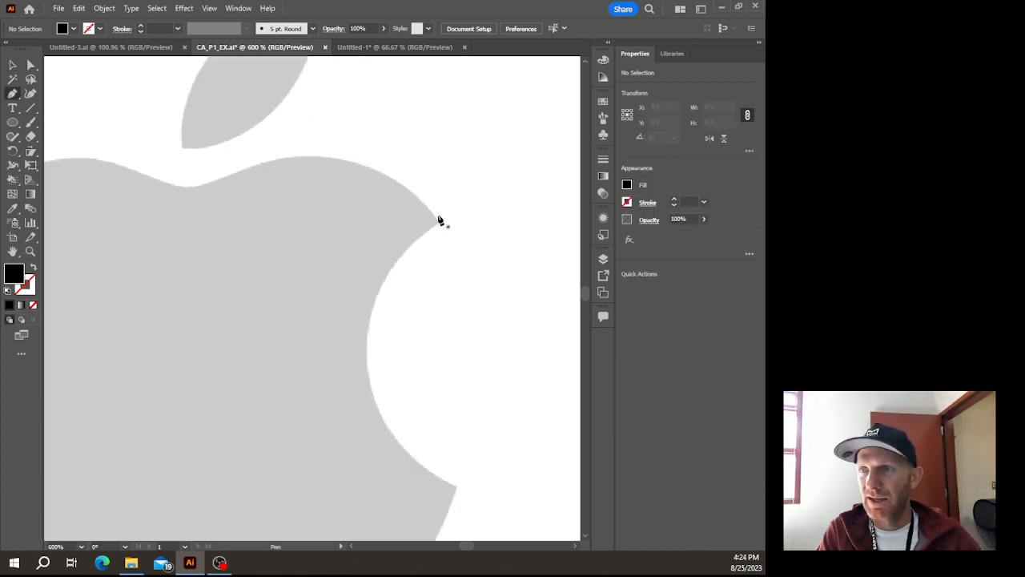
drag(437, 232, 502, 283)
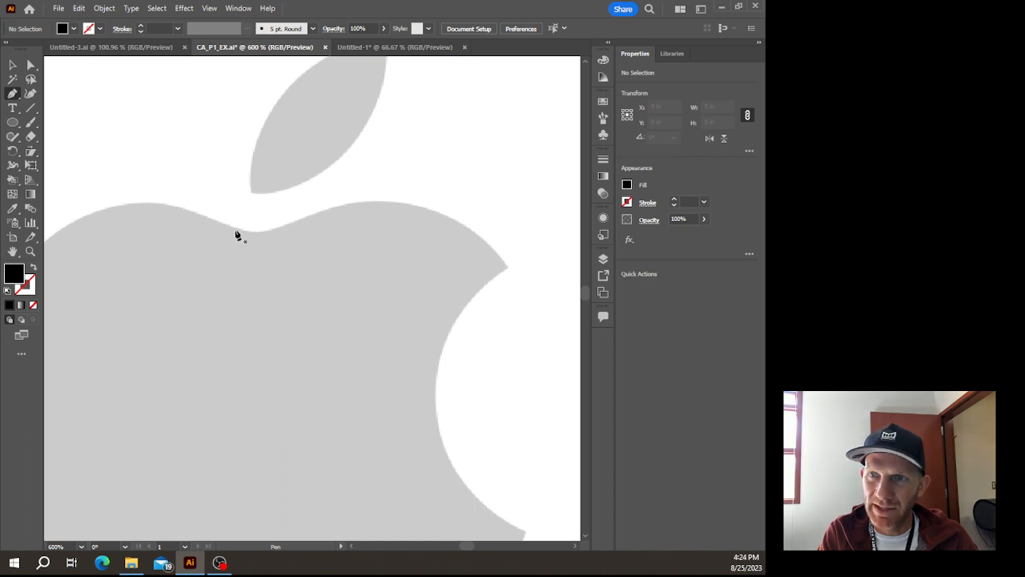
drag(199, 273, 336, 249)
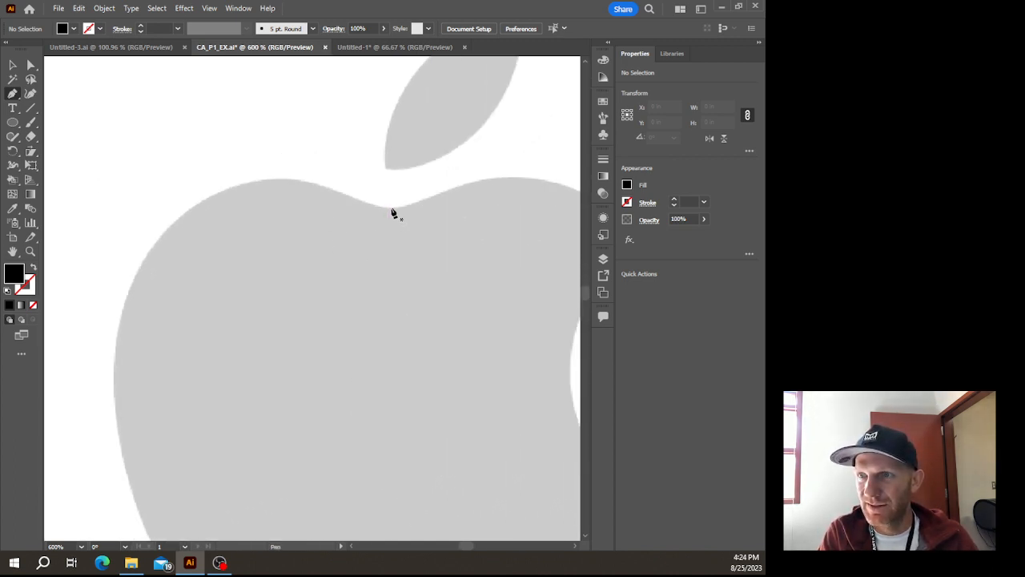
drag(350, 206, 502, 251)
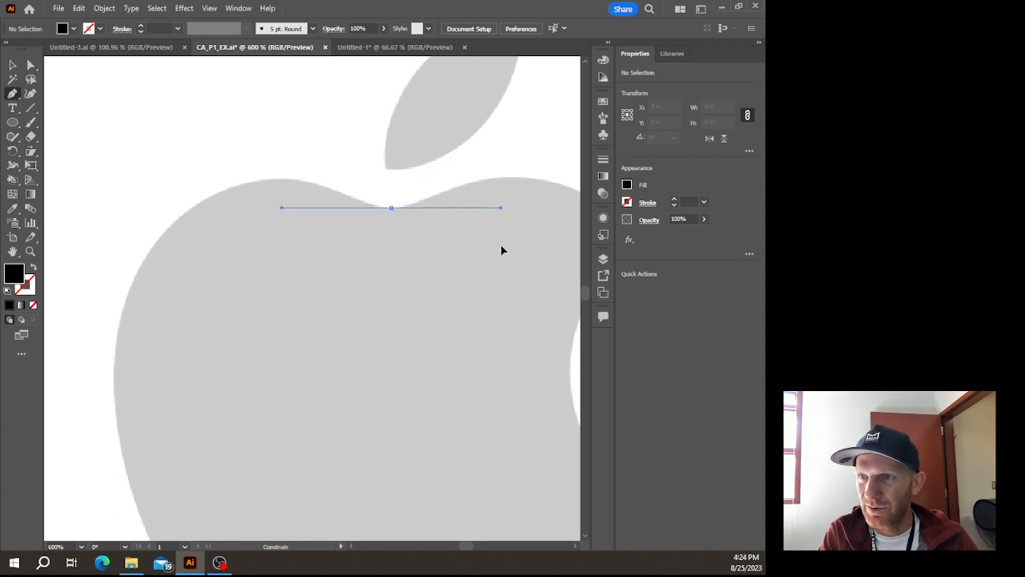
drag(518, 206, 335, 214)
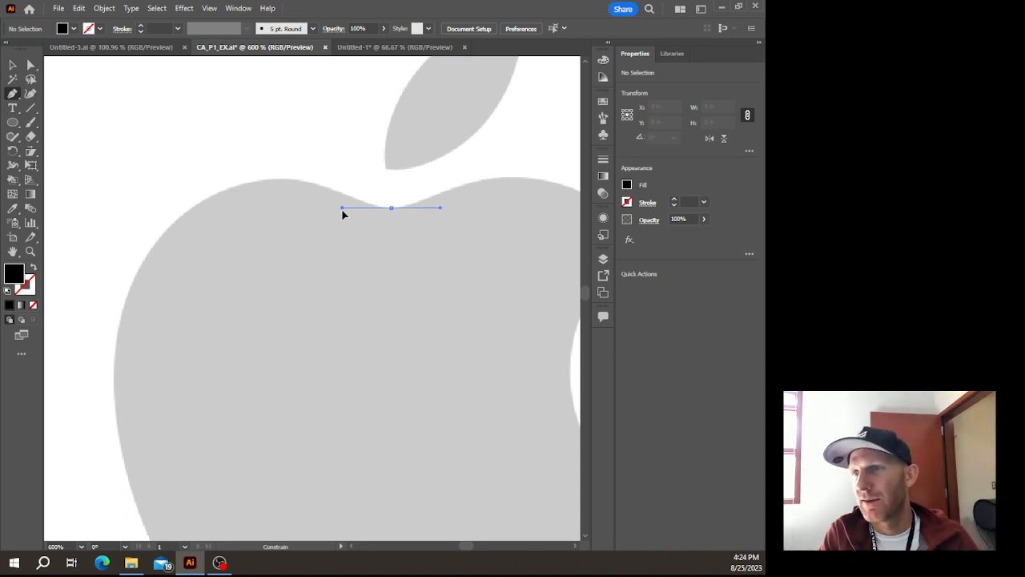
drag(342, 210, 345, 208)
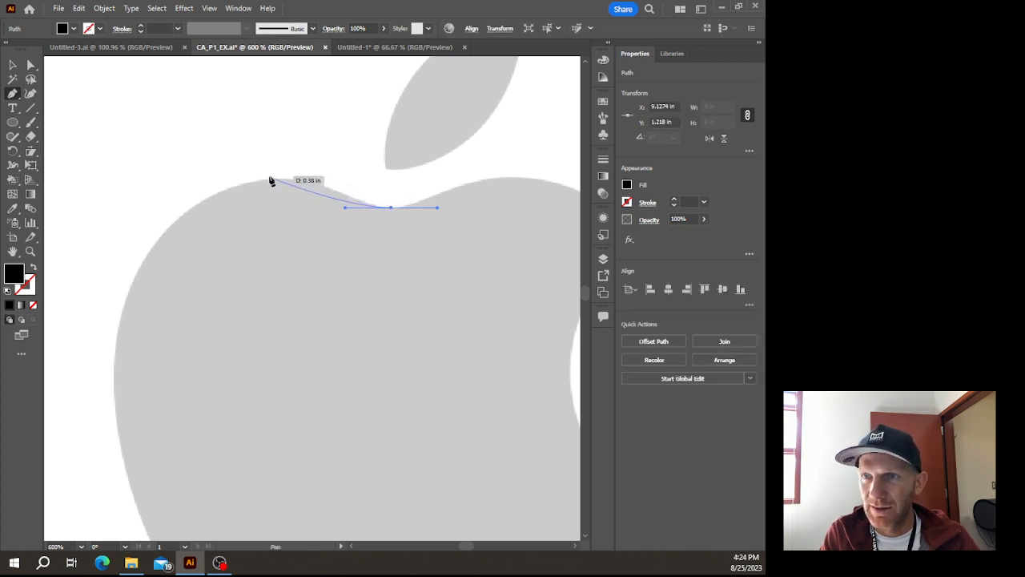
drag(269, 179, 213, 190)
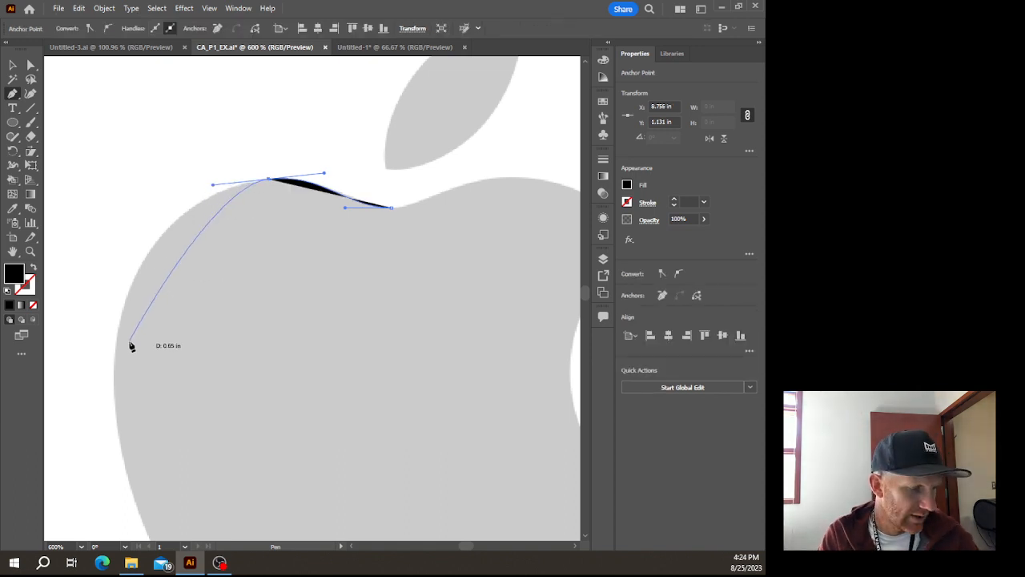
Swap the path's fill and stroke, then trace the apple's left side down to the bottom-left lobe with smooth curves
key(shift+x)
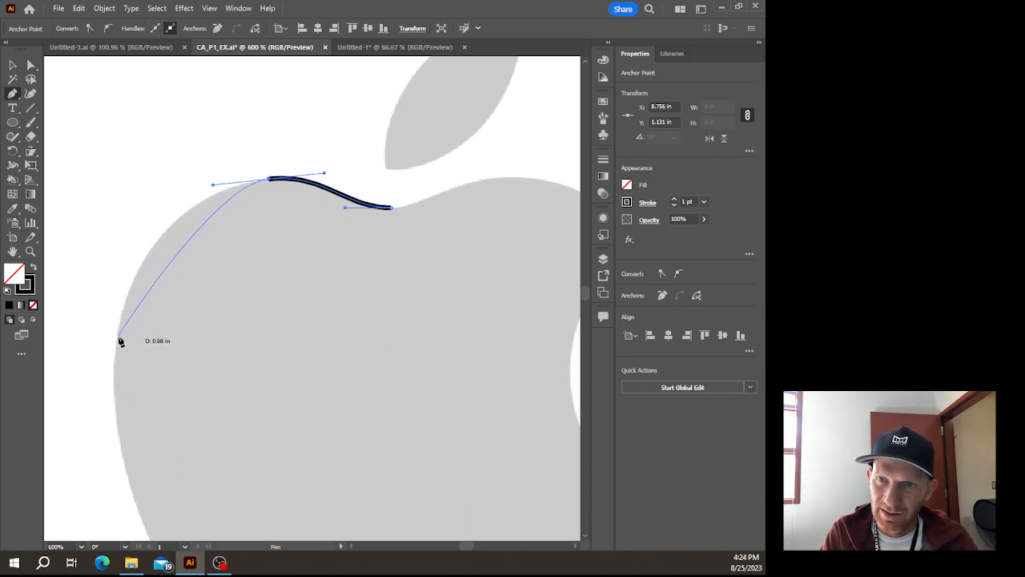
drag(119, 338, 114, 439)
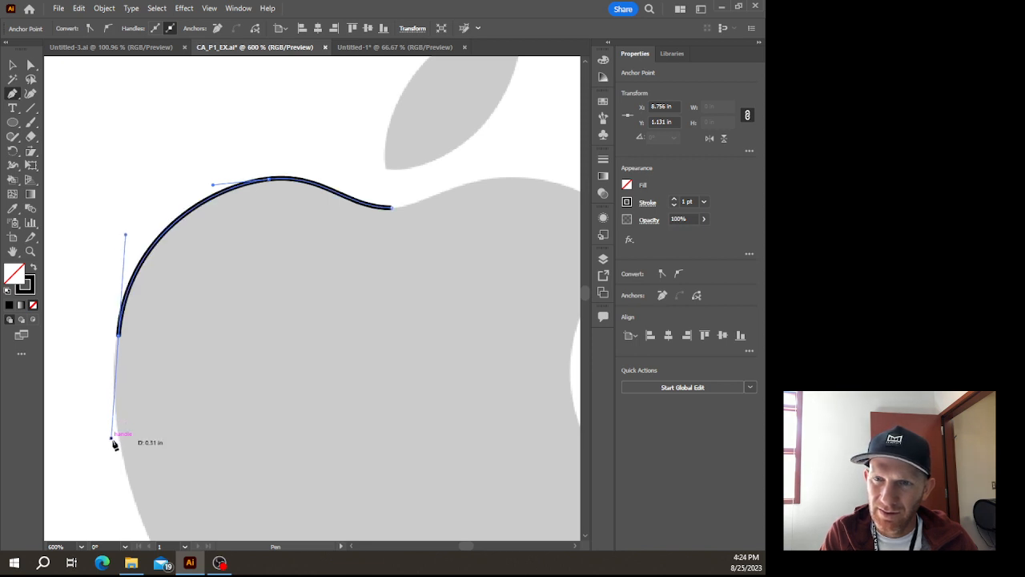
scroll(116, 352, down, 5)
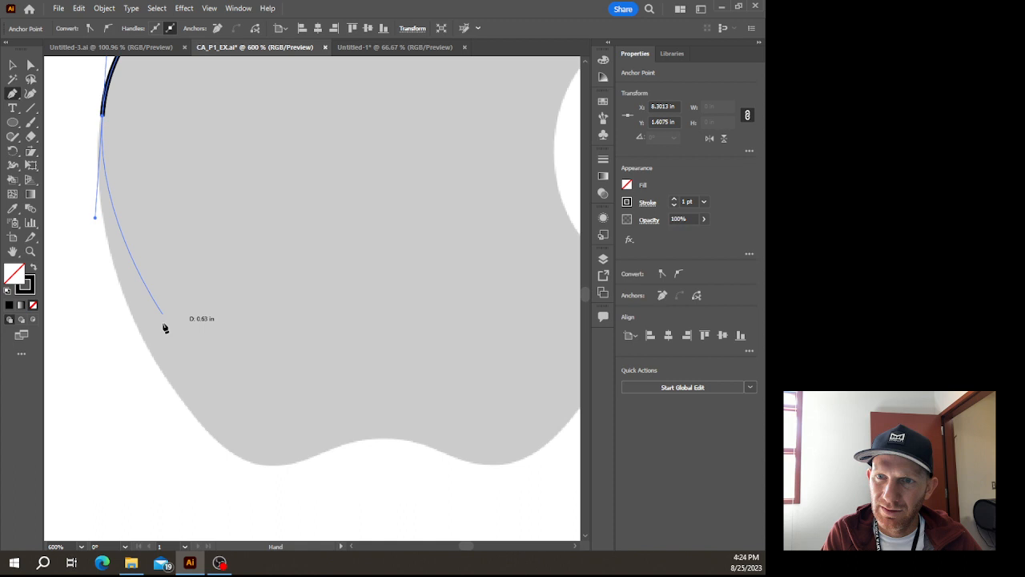
click(164, 375)
drag(166, 377, 213, 453)
drag(271, 473, 291, 471)
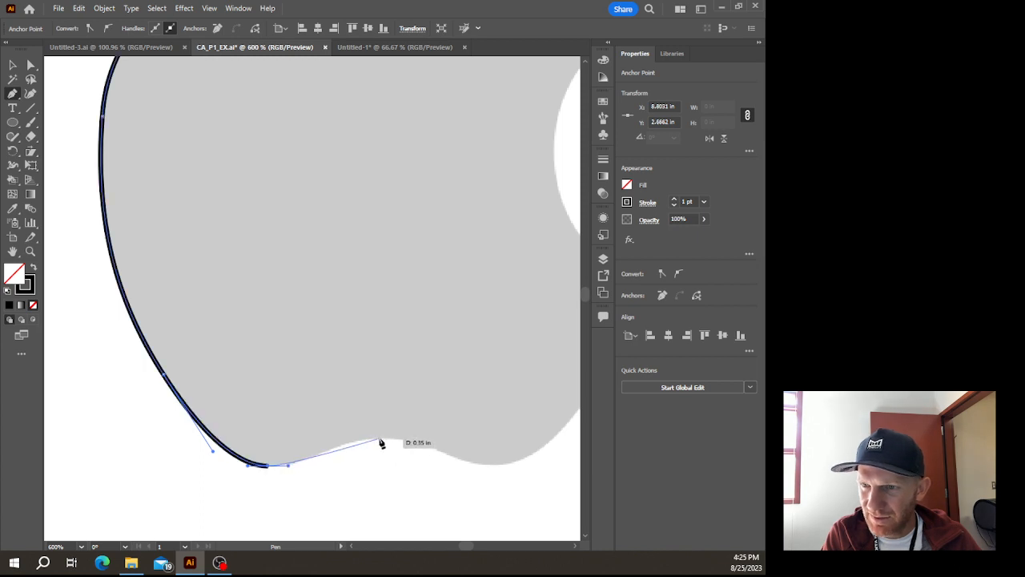
Trace the apple's bottom edge through the center dip and bottom-right lobe, and curve up to the lower corner of the bite
mouse_move(379, 441)
mouse_down()
mouse_move(427, 439)
mouse_move(193, 434)
mouse_up()
key(space)
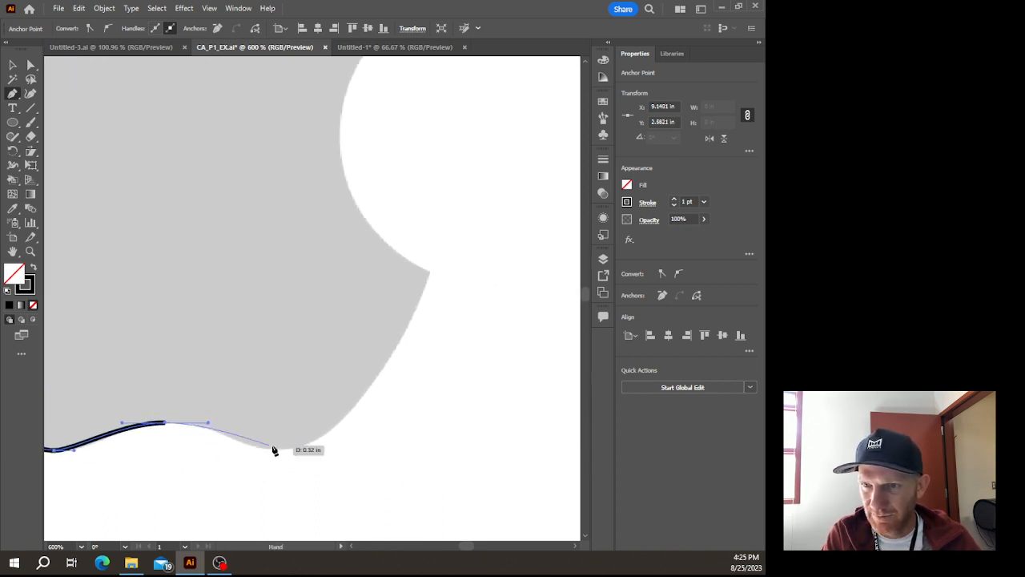
drag(277, 454, 314, 451)
key(space)
drag(403, 348, 334, 399)
drag(370, 306, 427, 162)
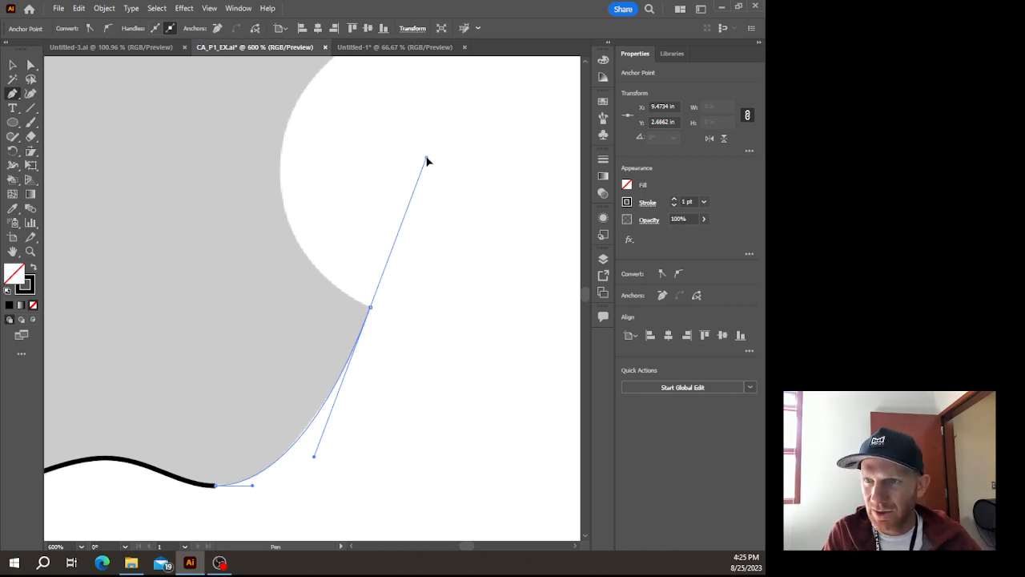
Redirect the lower corner's handle into the bite and trace the bite's curve up to its upper corner
drag(427, 161, 312, 281)
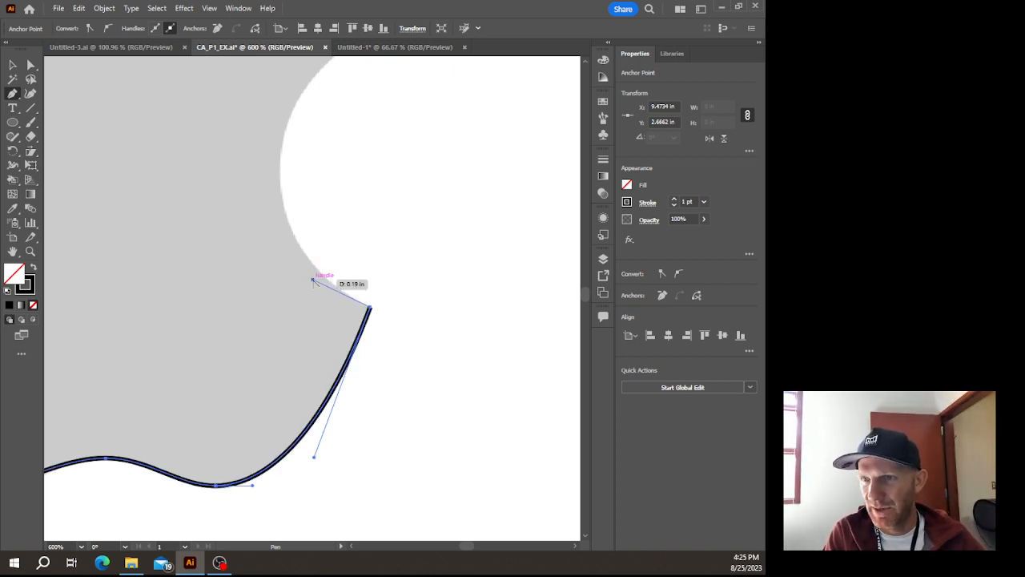
drag(313, 179, 314, 263)
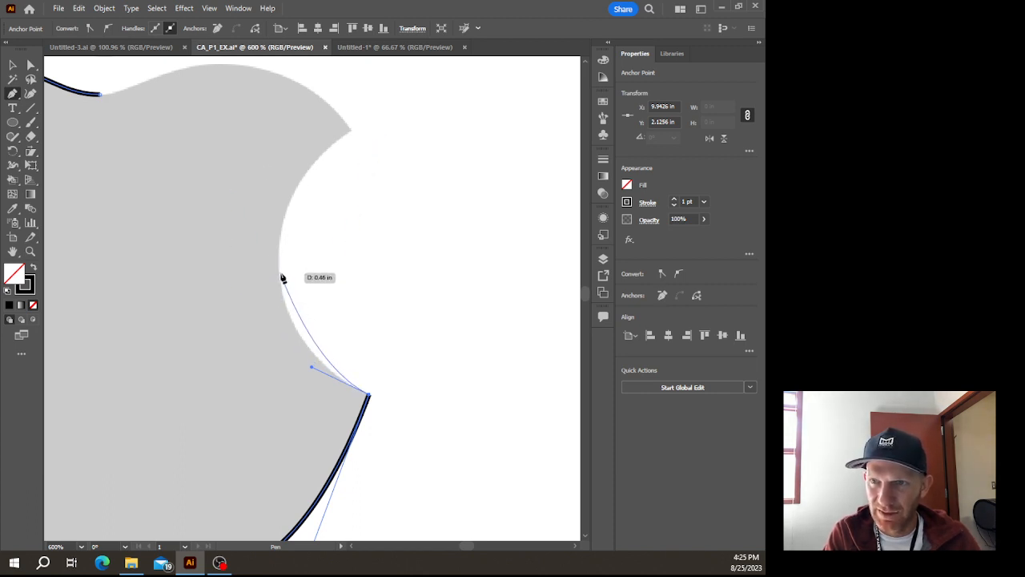
drag(279, 273, 276, 230)
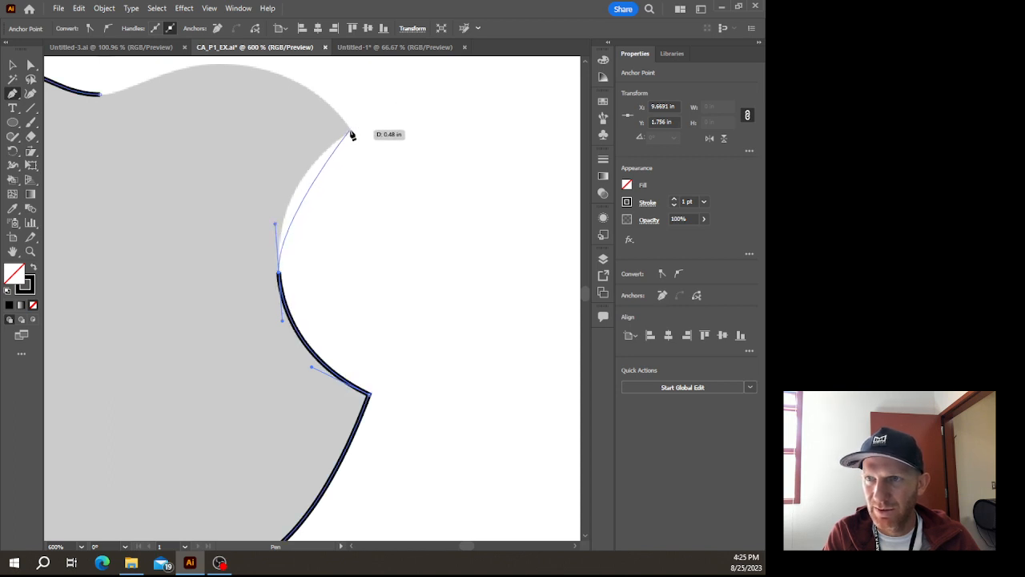
drag(350, 130, 381, 227)
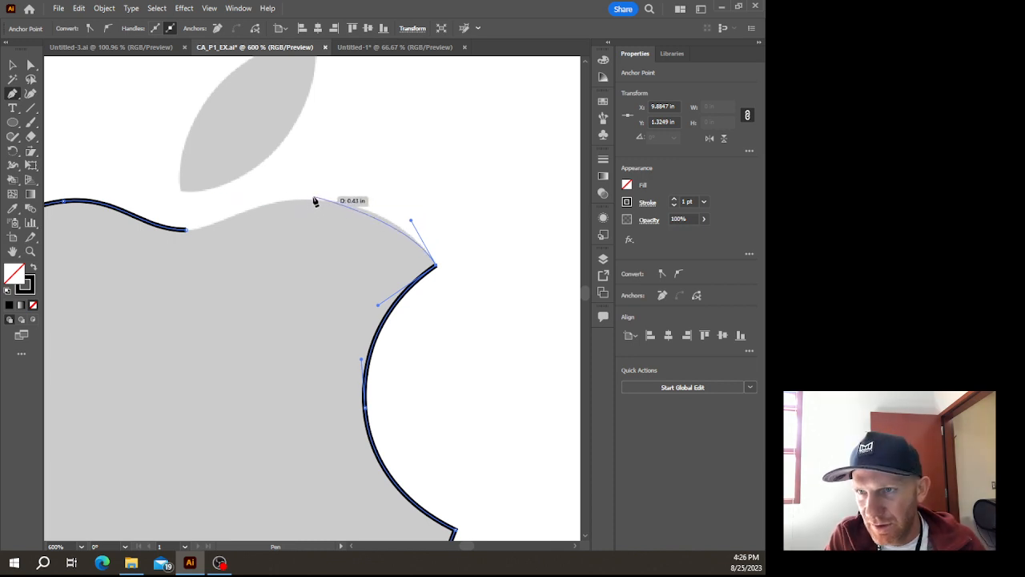
Curve the path over the right lobe's crest and close it at the starting anchor in the top dip
drag(312, 202, 262, 198)
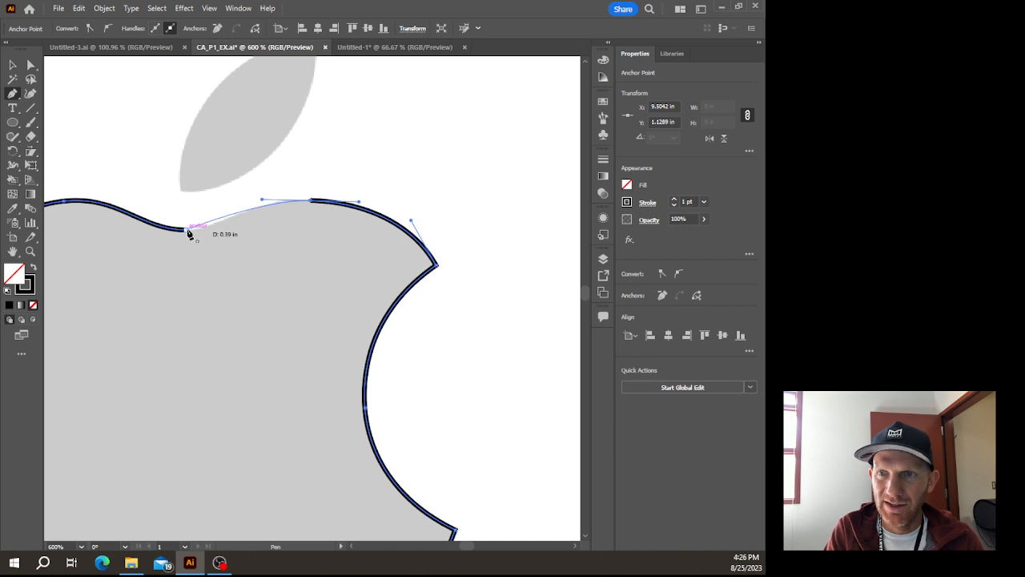
drag(189, 233, 157, 235)
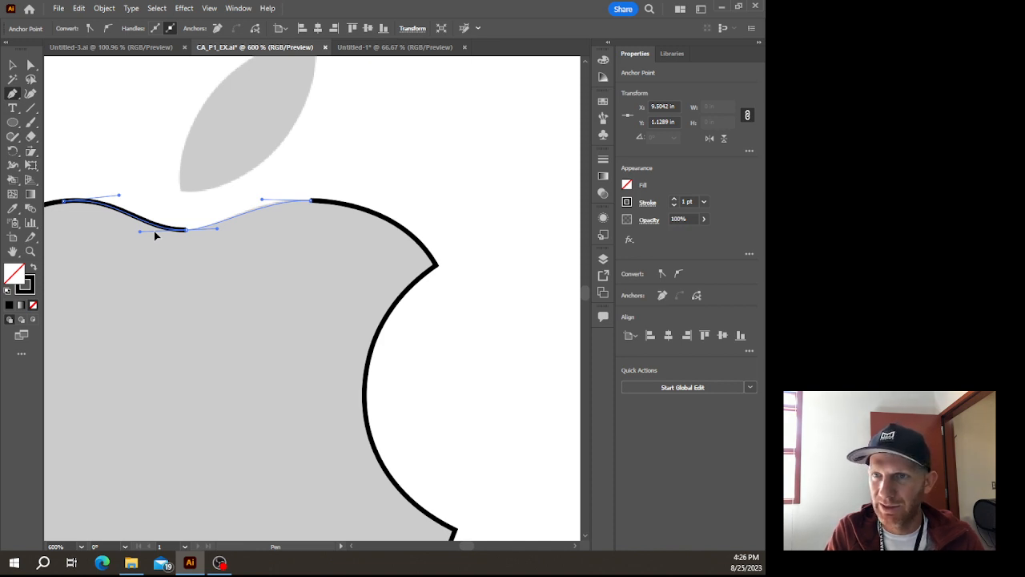
drag(154, 235, 154, 235)
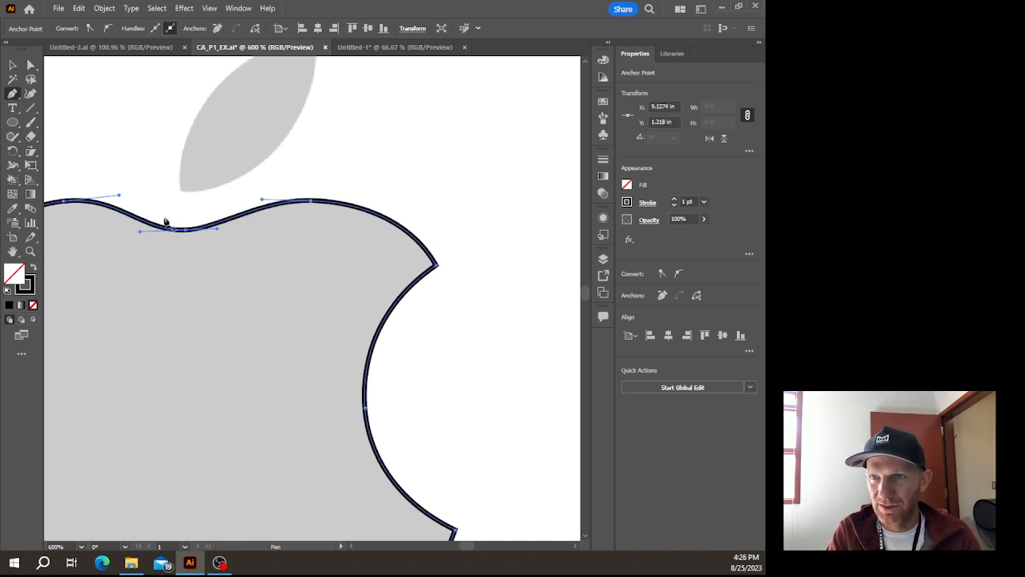
Select the whole apple path, swap its black stroke to a black fill, and deselect it
click(30, 64)
click(149, 137)
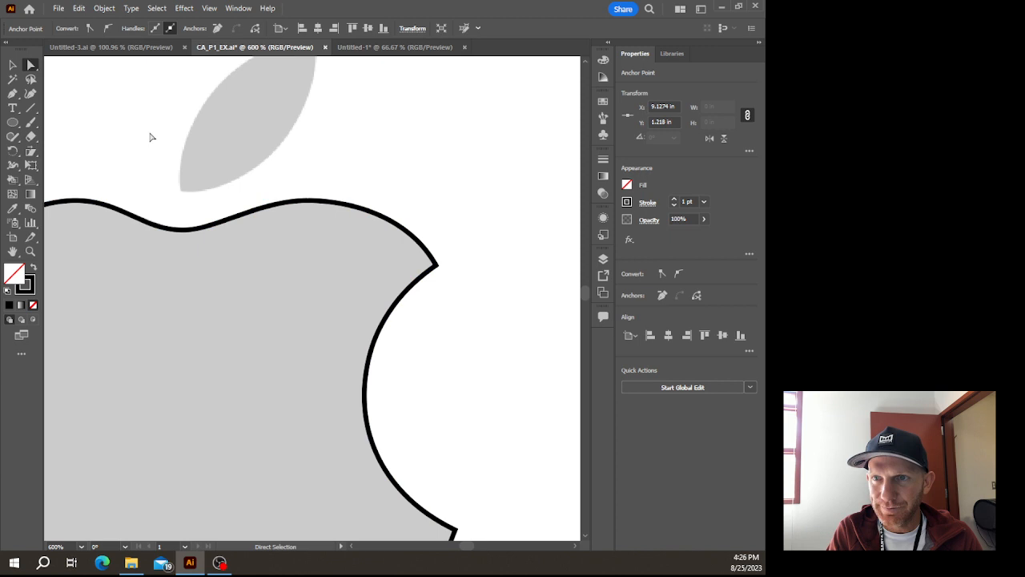
click(241, 216)
scroll(243, 216, down, 4)
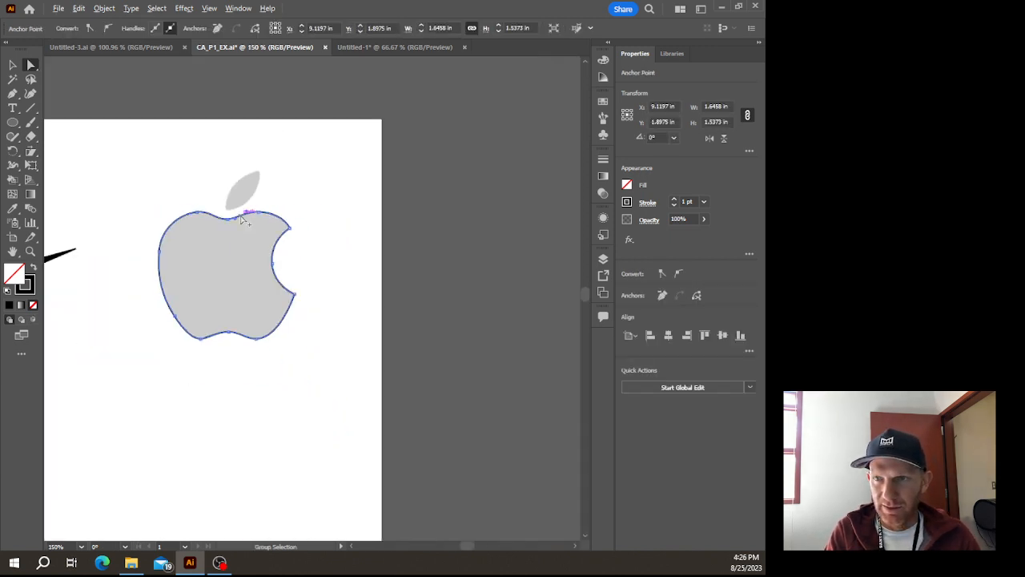
scroll(245, 212, up, 2)
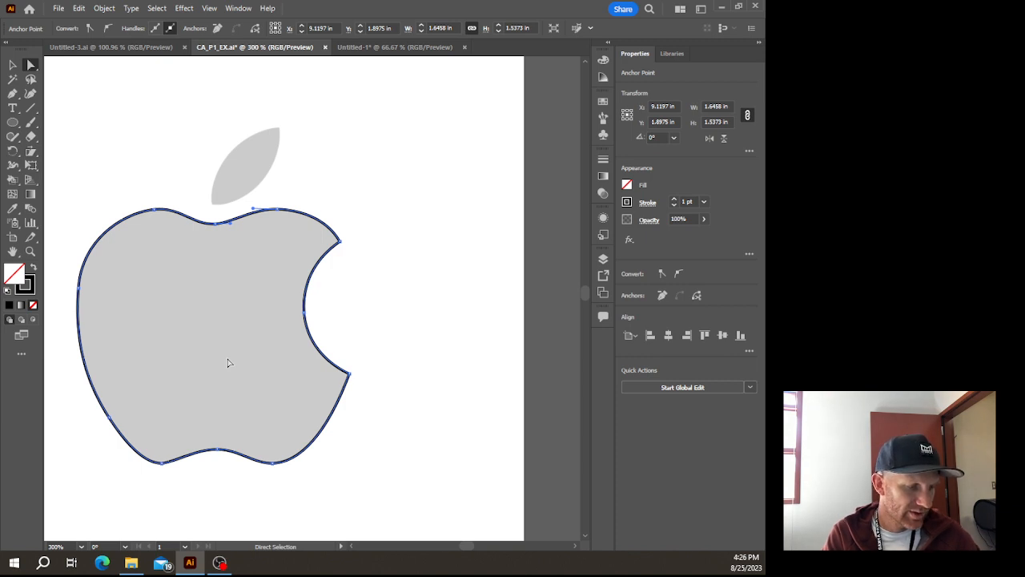
key(shift+x)
click(160, 183)
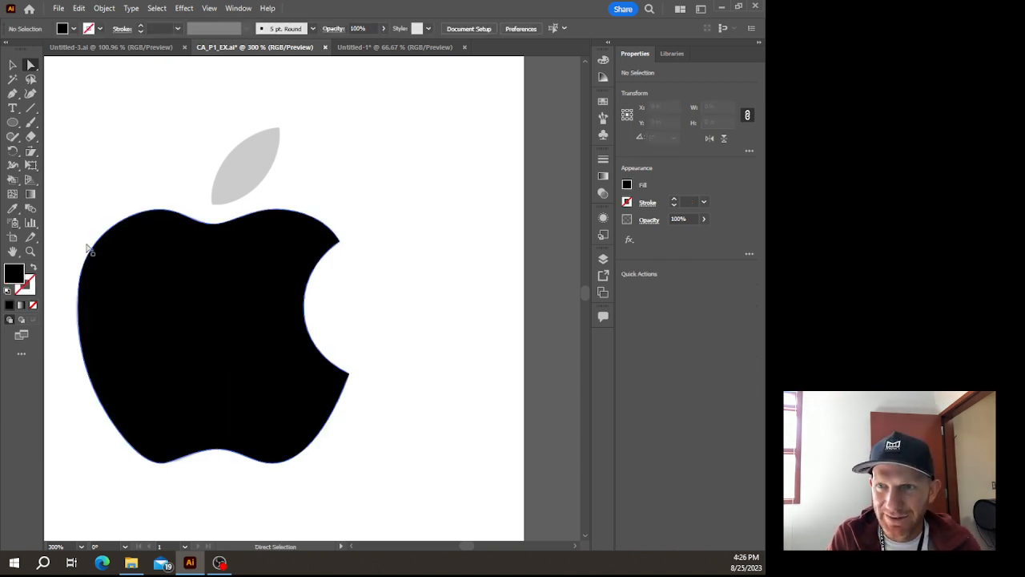
Adjust the anchor and curve on the apple's left edge with Direct Selection to match the gray template
key(alt)
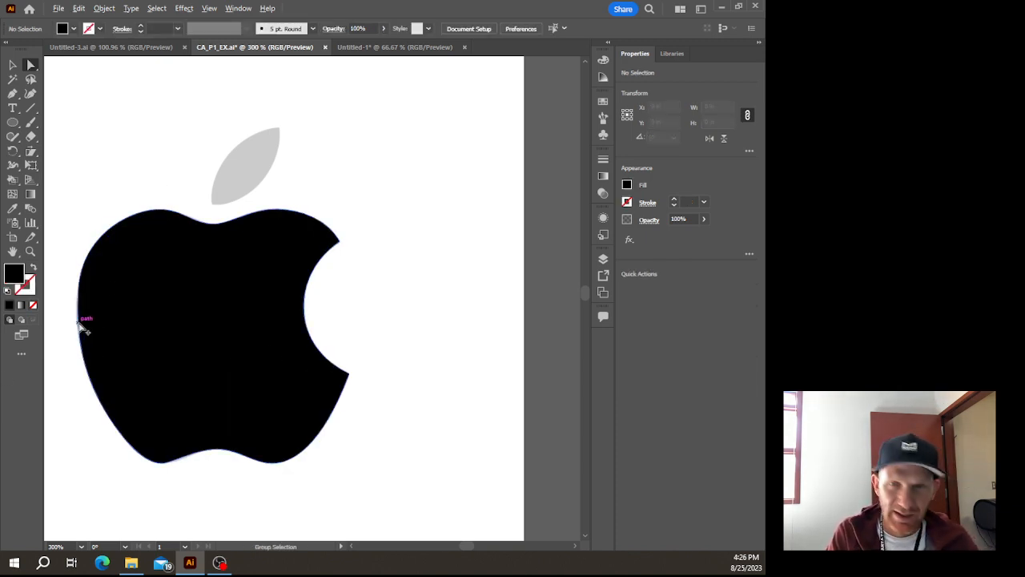
scroll(80, 327, up, 5)
scroll(136, 273, left, 3)
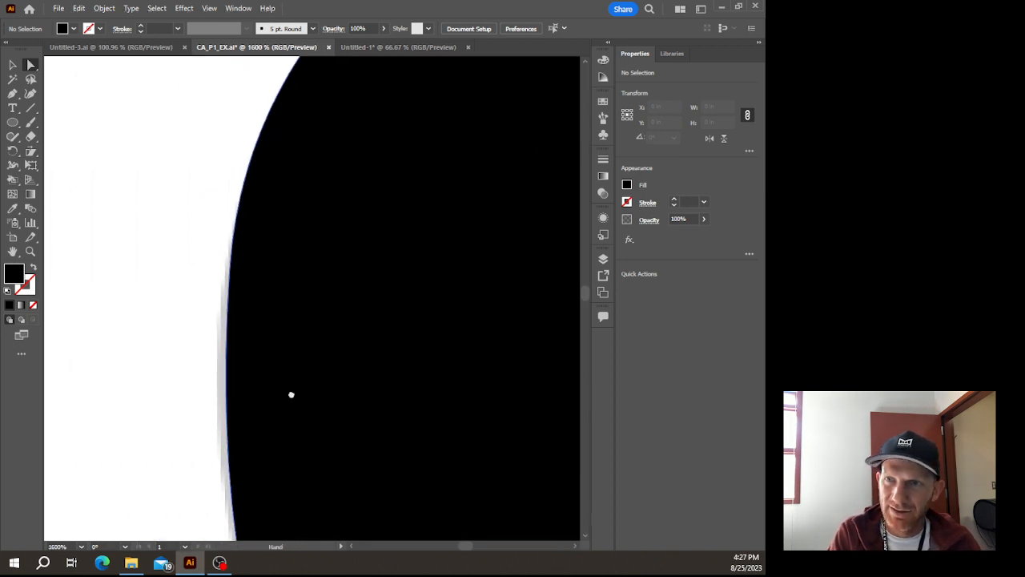
click(243, 306)
click(229, 273)
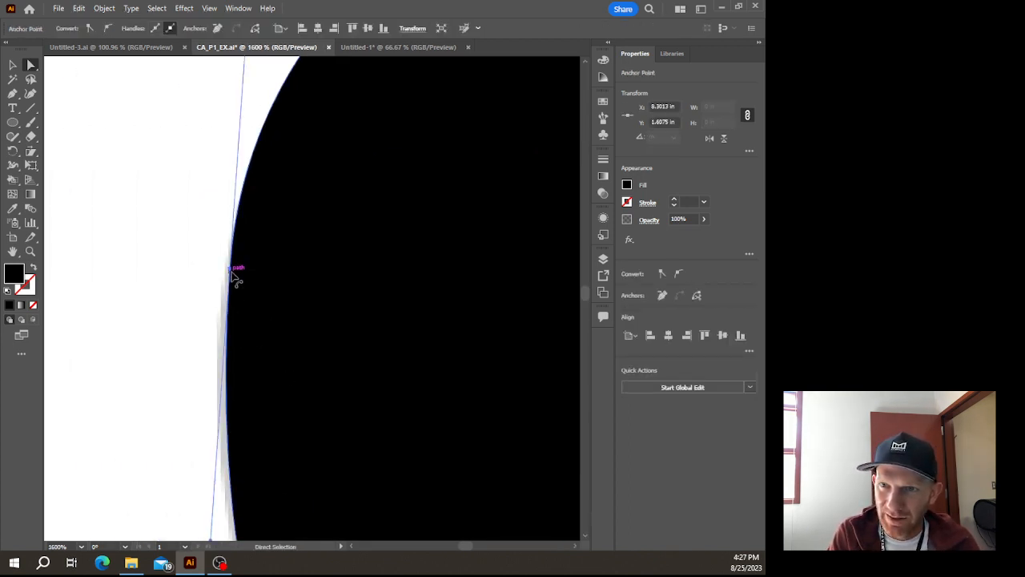
drag(229, 274, 229, 280)
drag(277, 376, 240, 297)
drag(144, 408, 140, 362)
Lengthen both handles of the left lobe's crest anchor and shorten the top dip's left handle to fit the template
drag(127, 125, 88, 464)
drag(332, 125, 216, 200)
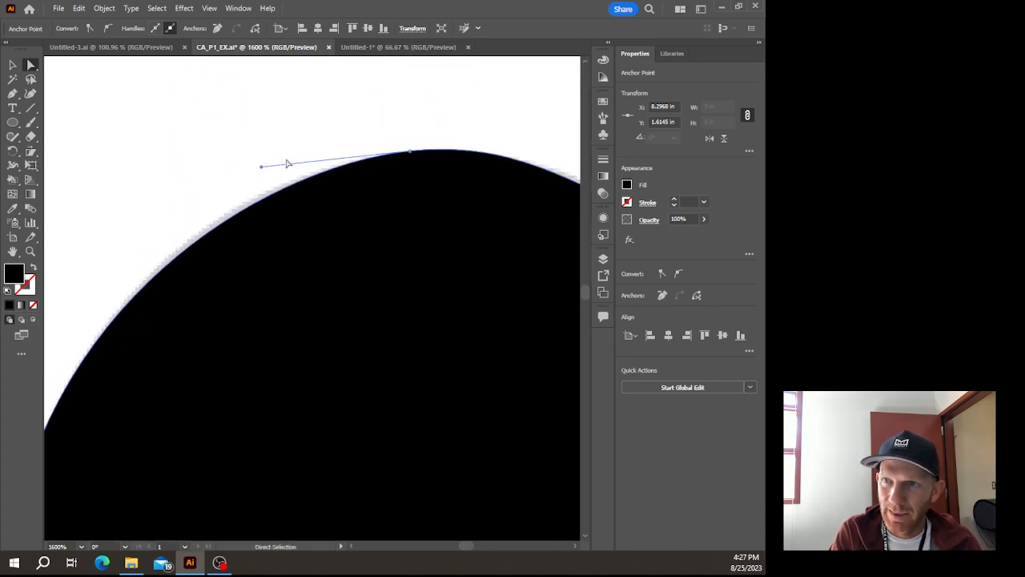
drag(261, 169, 251, 165)
mouse_move(217, 268)
mouse_down()
mouse_move(378, 305)
mouse_move(352, 327)
mouse_up()
click(129, 190)
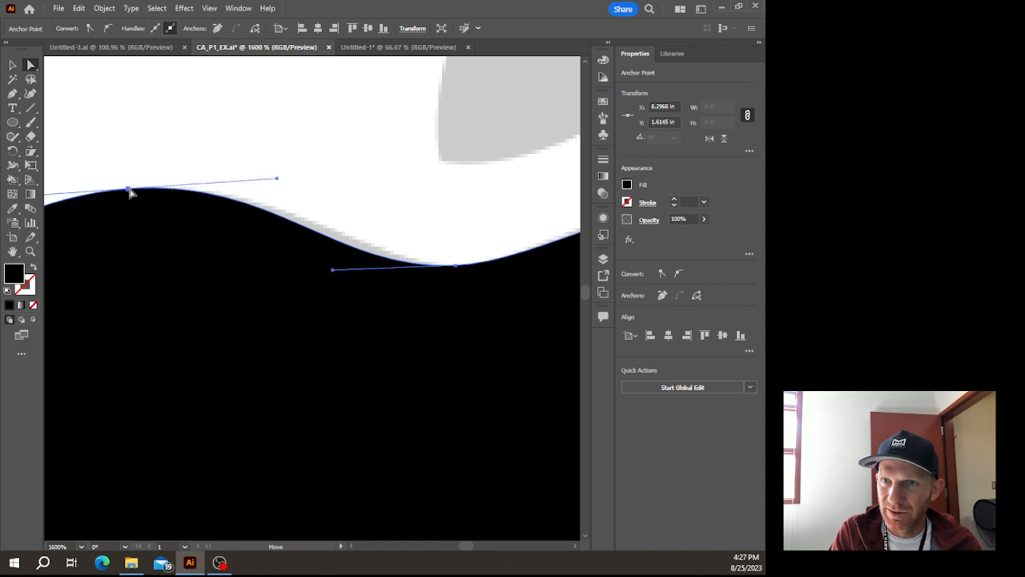
drag(278, 181, 301, 180)
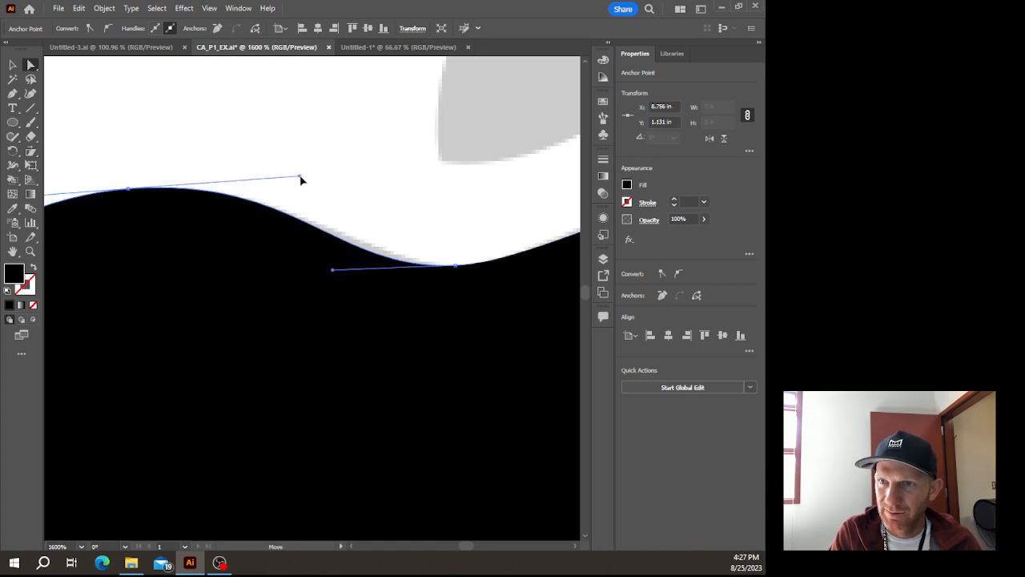
drag(332, 271, 361, 271)
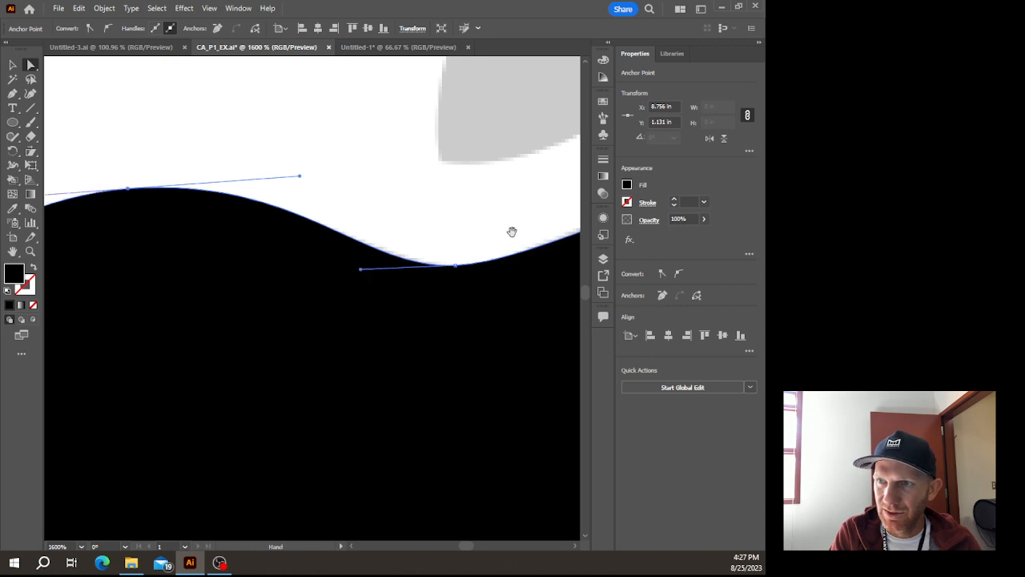
Lengthen both handles of the right lobe's crest anchor so the curve follows the gray template
drag(510, 229, 165, 282)
click(443, 236)
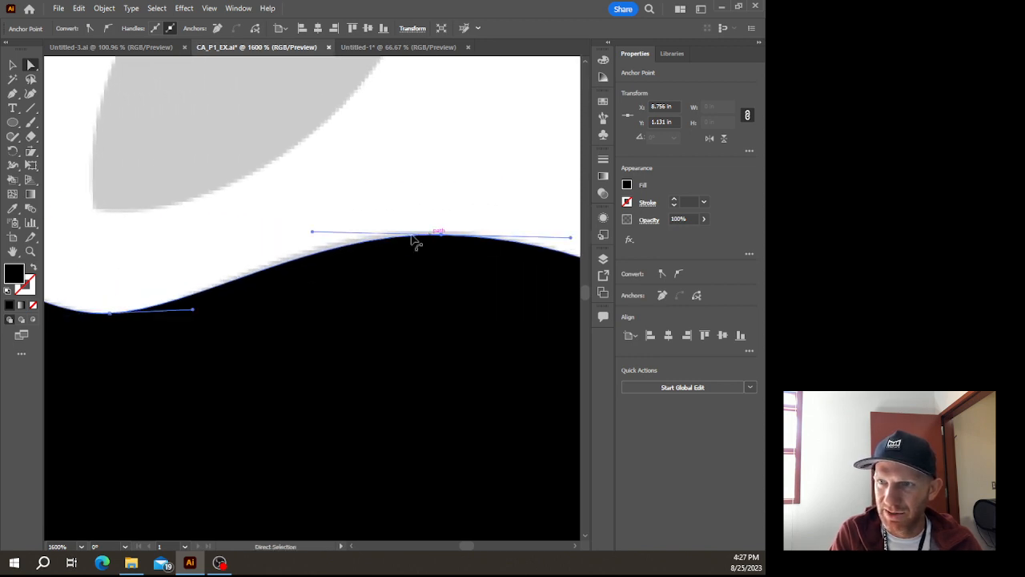
drag(313, 232, 293, 234)
drag(426, 273, 183, 242)
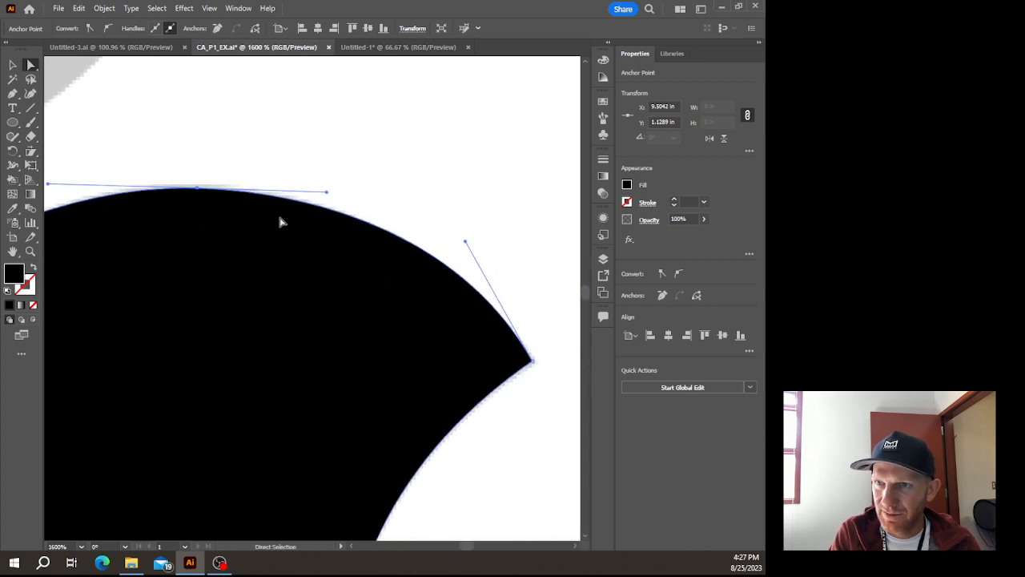
drag(327, 195, 335, 194)
Lengthen the right handle of the apple's bottom-left lobe anchor so the curve fills the gray template toward the middle
drag(394, 409, 221, 132)
mouse_move(322, 372)
mouse_down()
mouse_move(331, 193)
mouse_move(362, 122)
mouse_up()
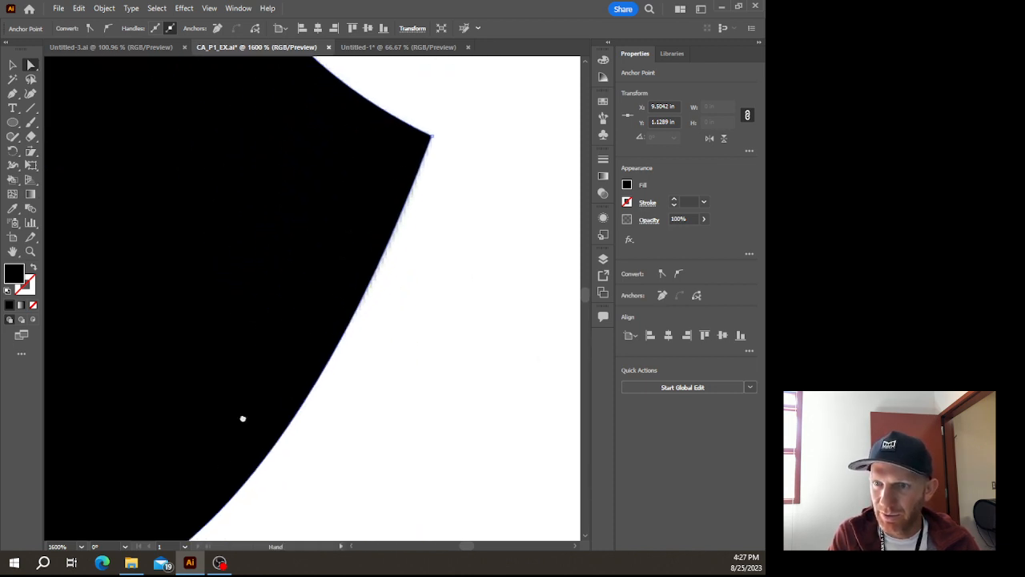
drag(242, 419, 343, 229)
drag(174, 405, 435, 382)
drag(212, 347, 341, 381)
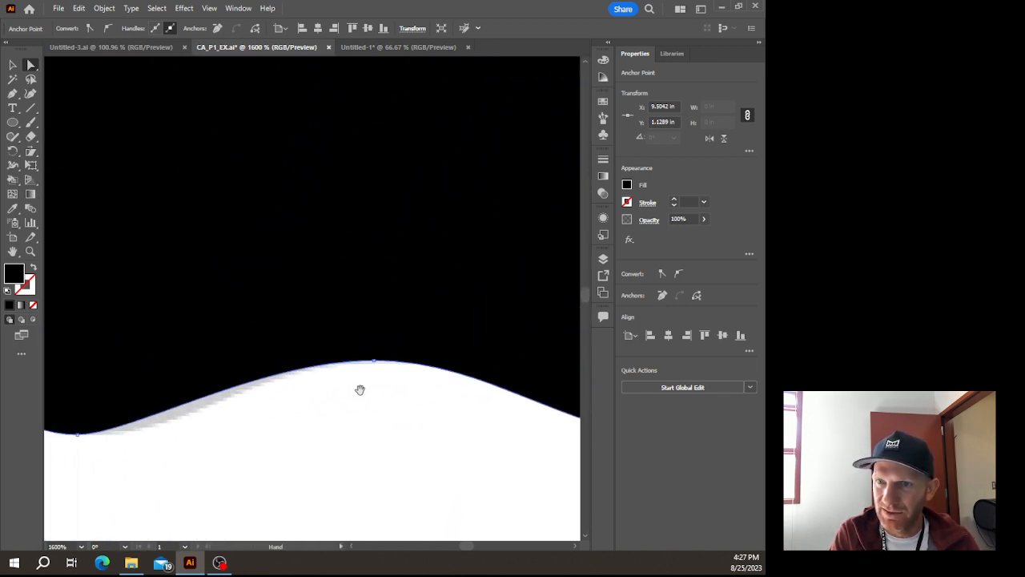
drag(185, 385, 437, 361)
click(195, 400)
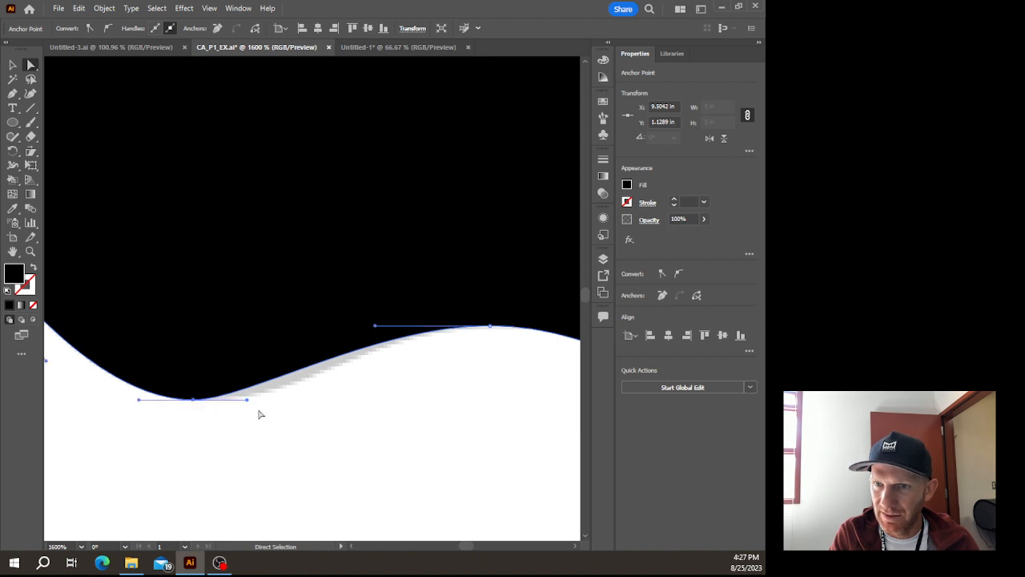
drag(247, 399, 326, 397)
scroll(371, 427, right, 5)
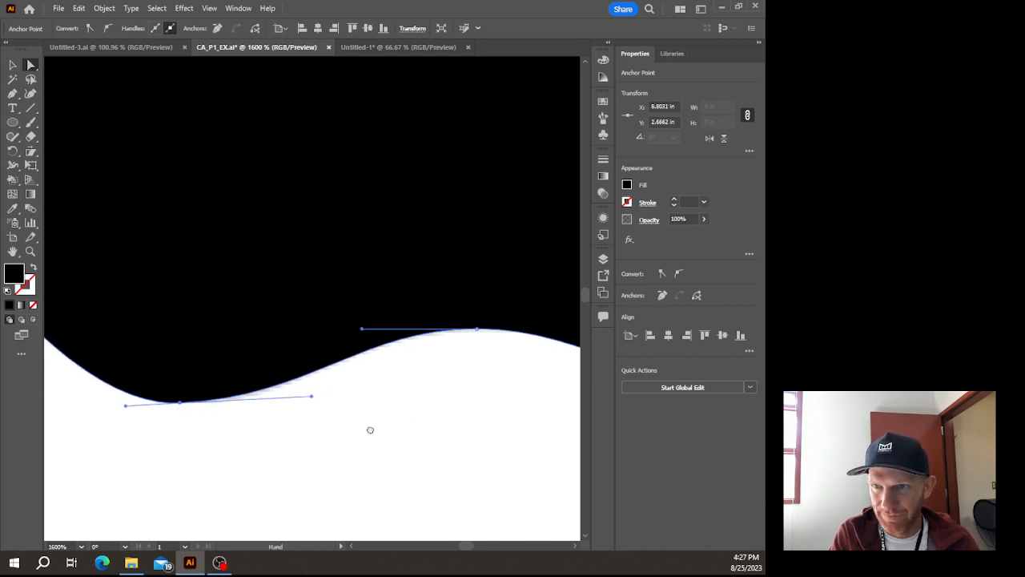
Nudge the anchor in the middle of the apple's bottom edge slightly down to fit the template, and deselect the apple
drag(333, 337, 333, 340)
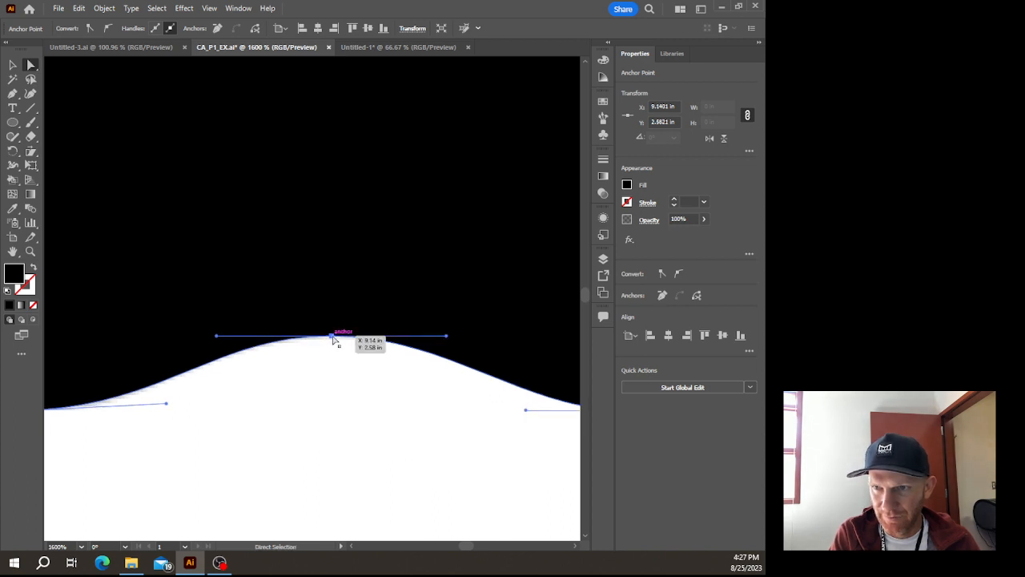
drag(372, 379, 112, 383)
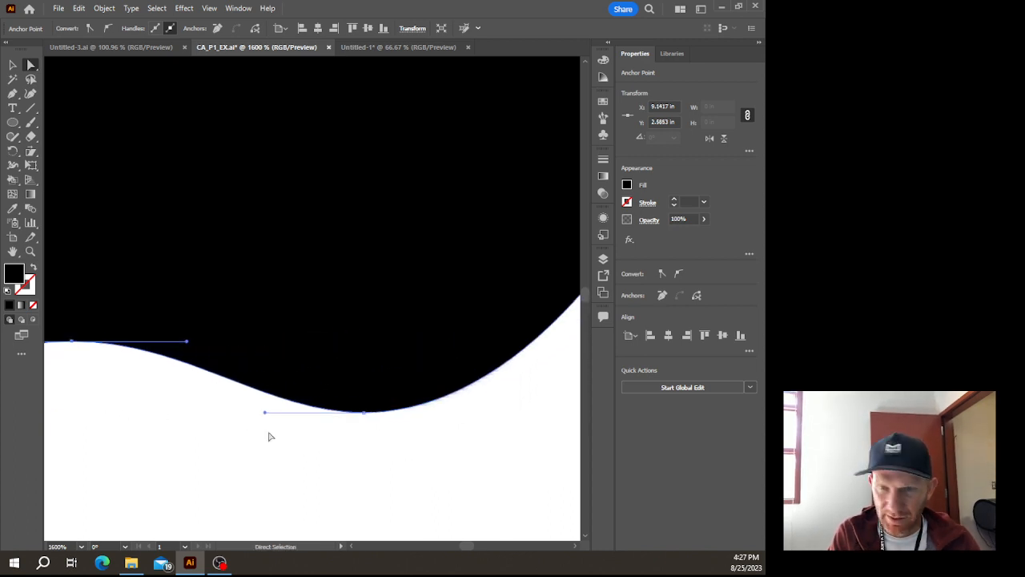
key(ctrl+0)
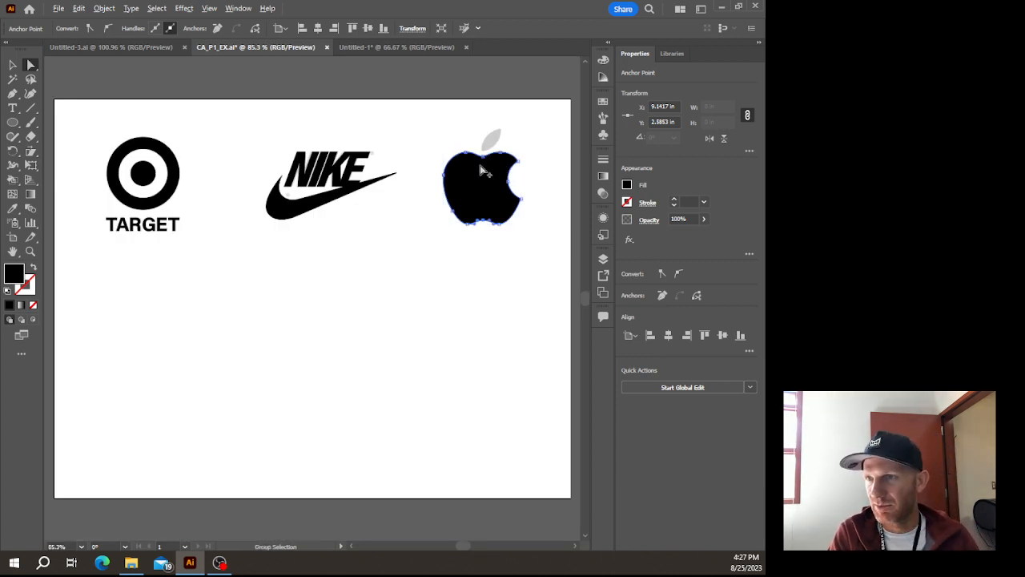
scroll(511, 160, up, 6)
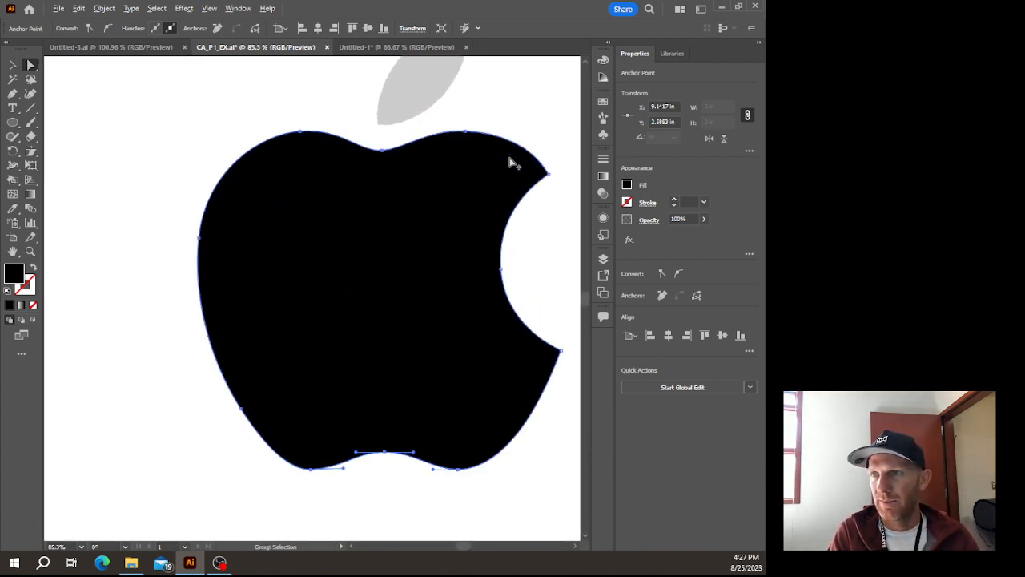
key(alt+space)
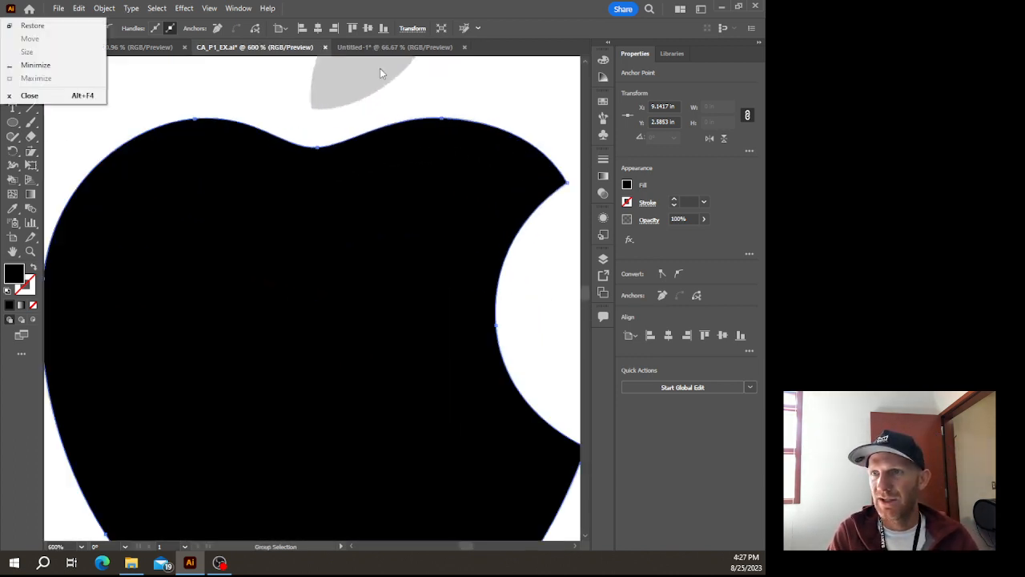
click(145, 104)
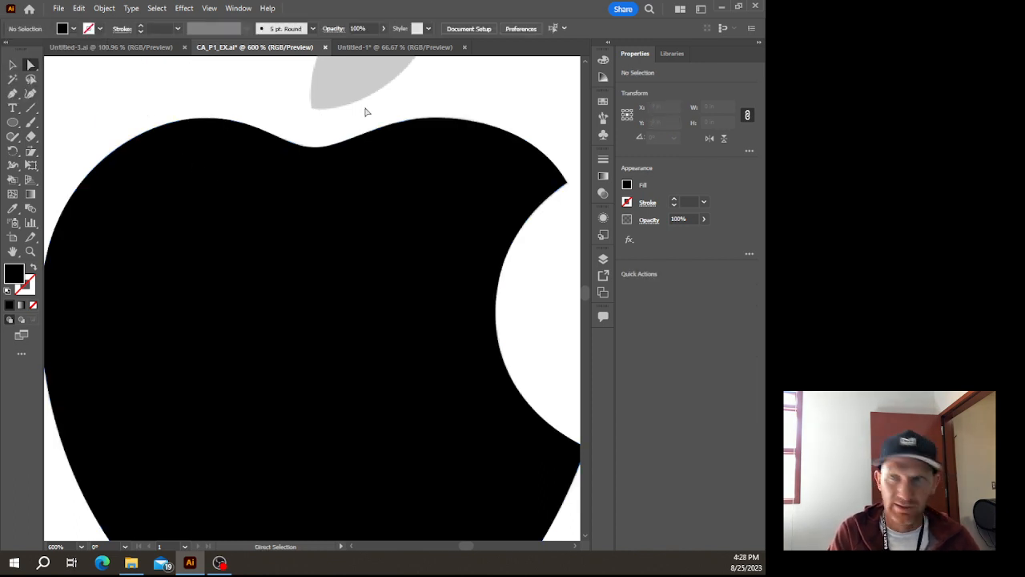
Activate the Ellipse tool for tracing the gray leaf above the apple
drag(374, 91, 393, 295)
scroll(236, 222, up, 4)
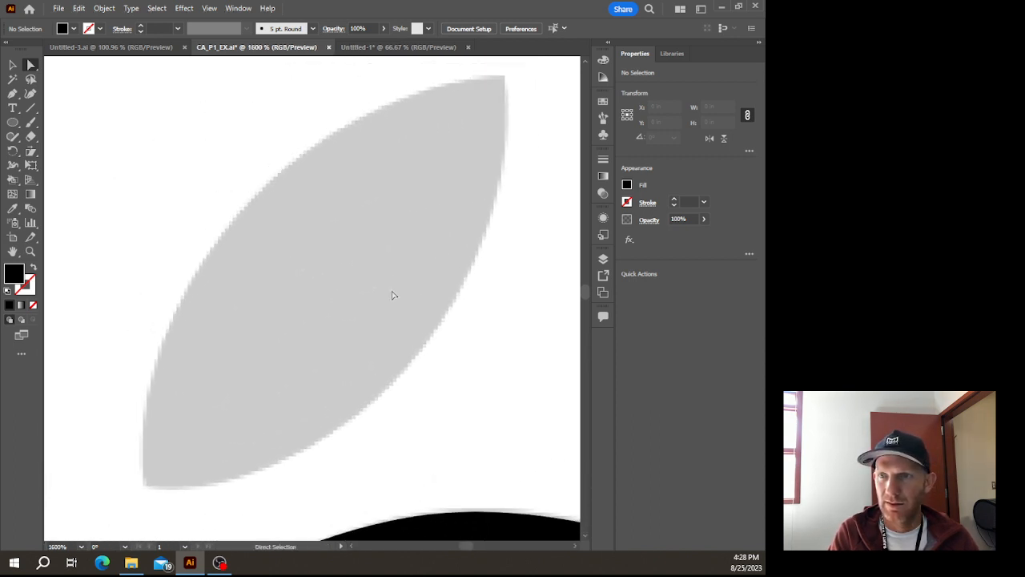
scroll(364, 291, down, 1)
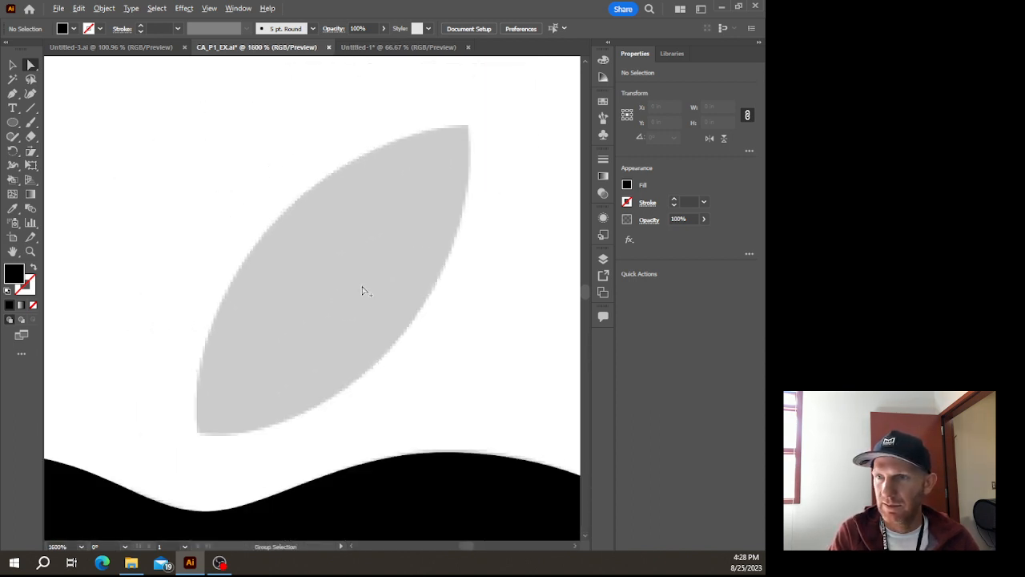
scroll(364, 291, down, 1)
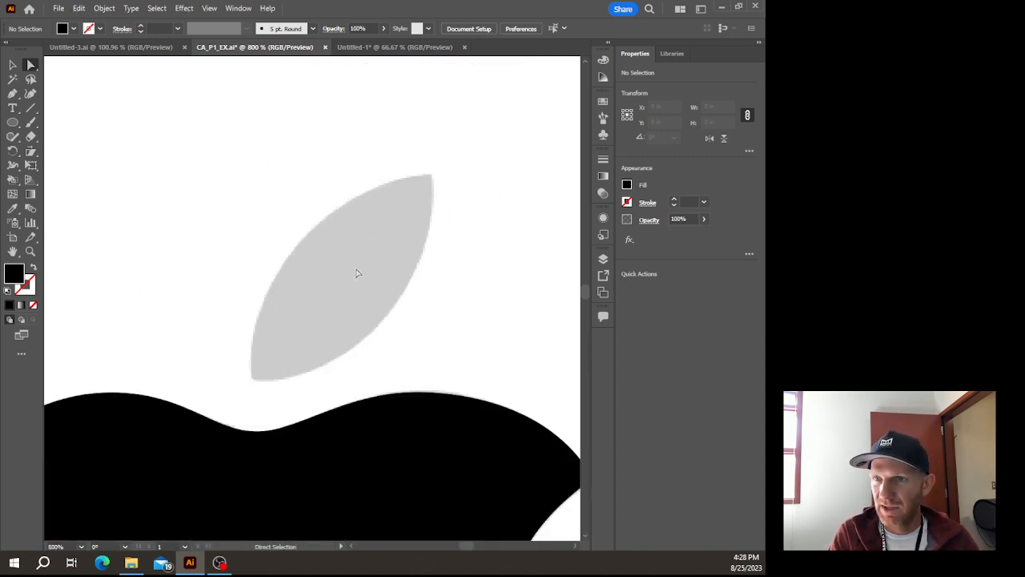
click(12, 121)
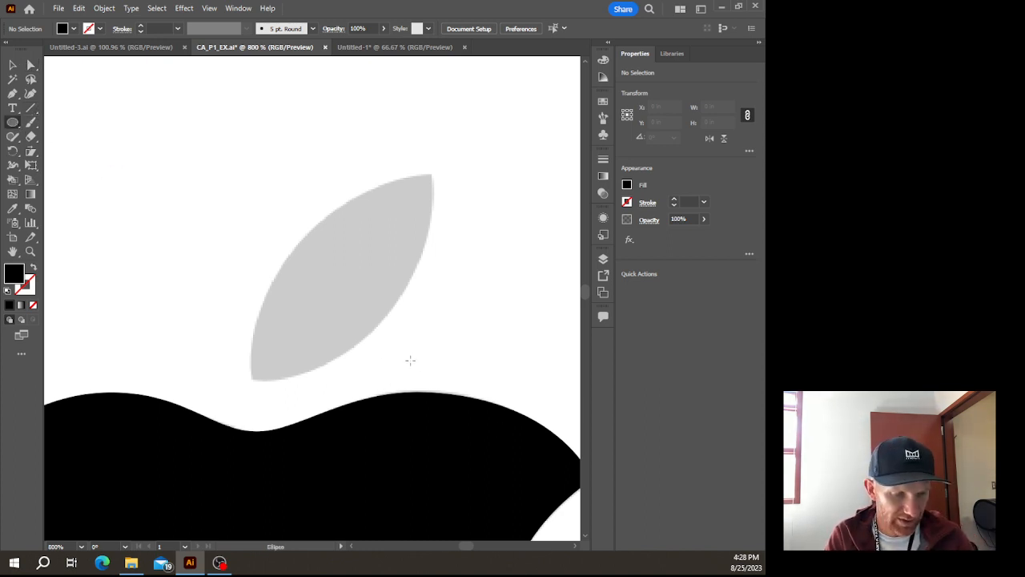
drag(410, 360, 544, 515)
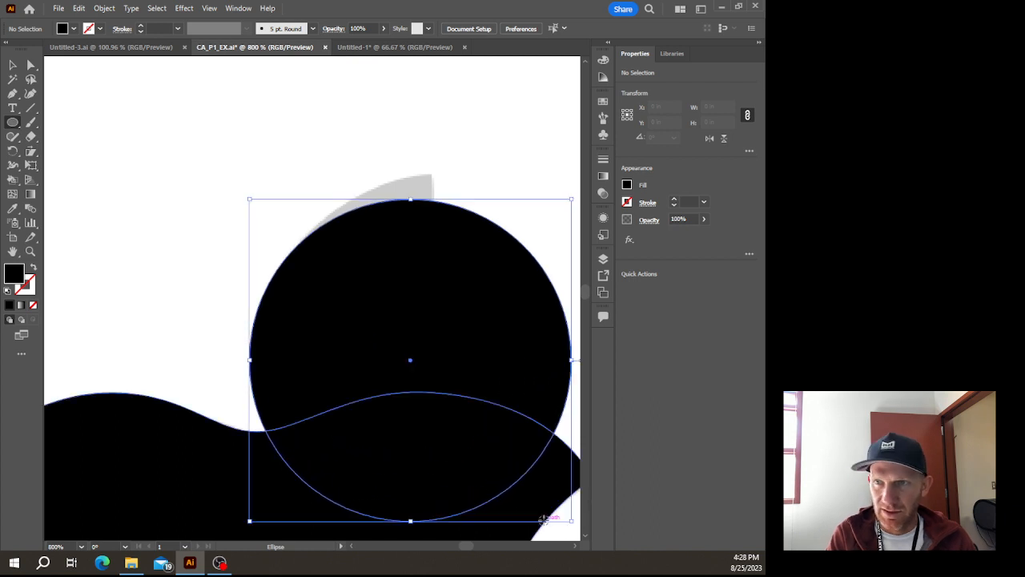
key(ctrl+z)
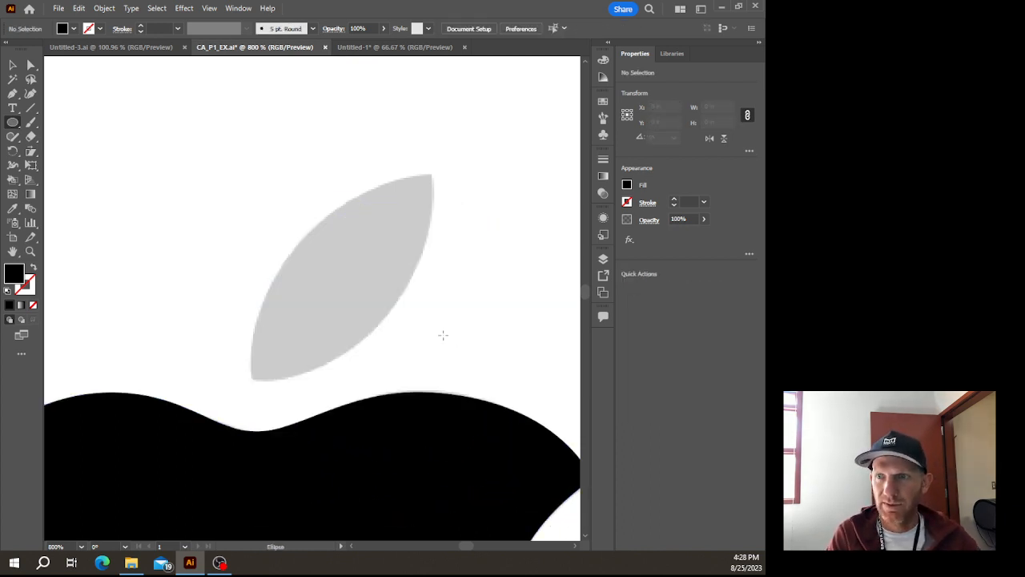
key(ctrl)
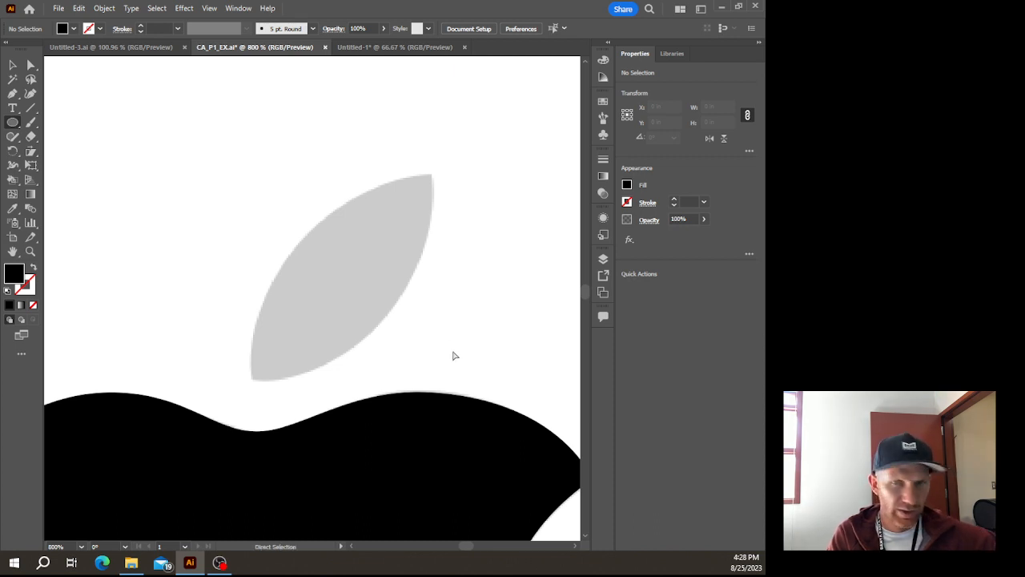
key(ctrl+y)
key(ctrl+y)
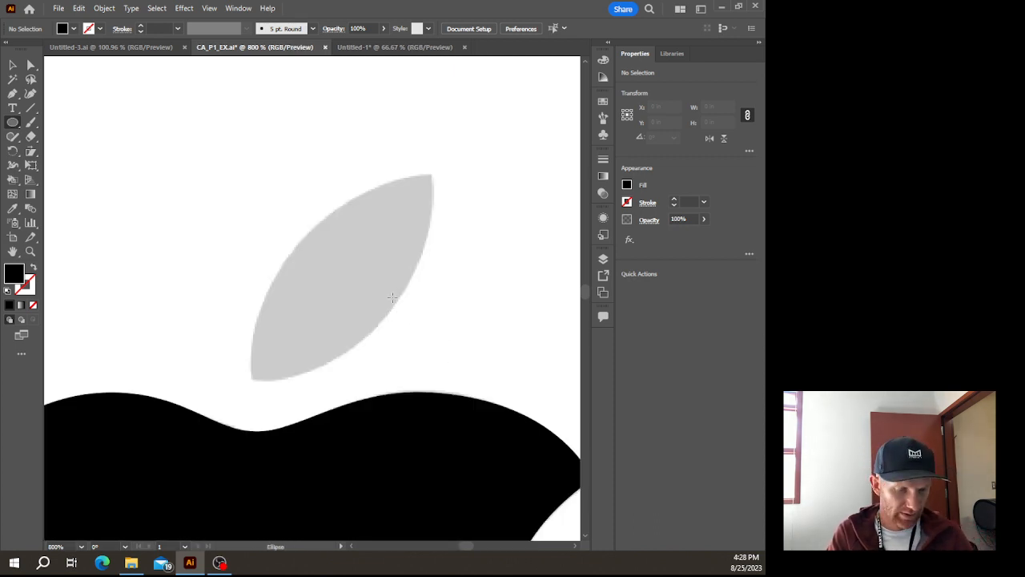
Draw a circle about 0.79 in across, centered on the gray leaf's right edge, and swap its black fill to a black stroke
drag(392, 297, 508, 467)
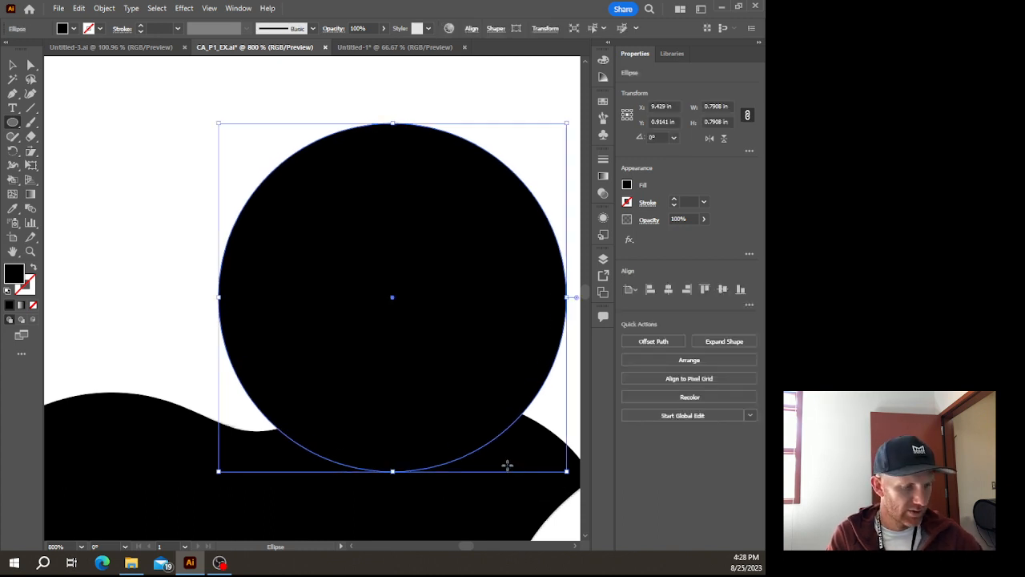
key(shift+x)
key(v)
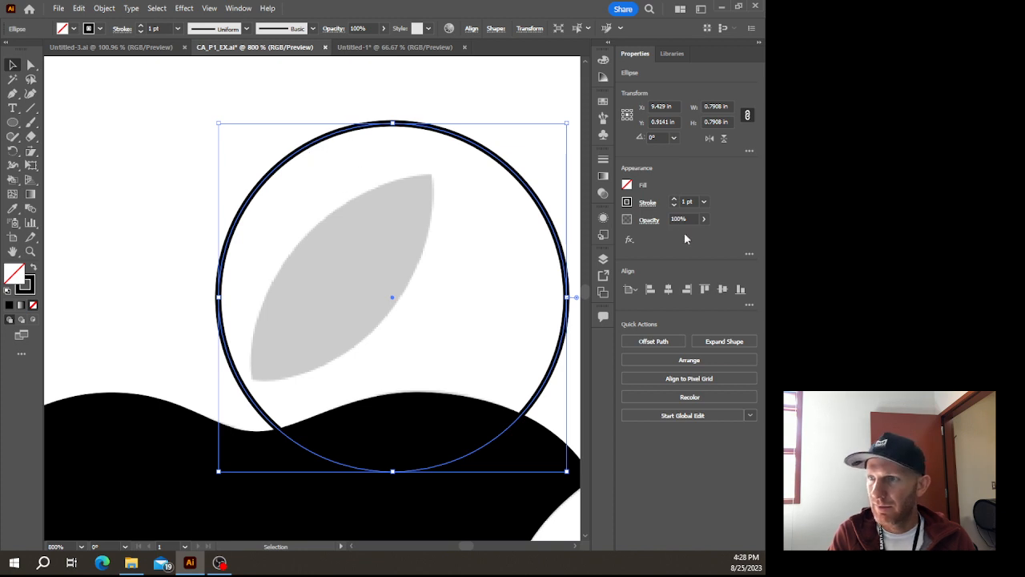
Set the circle's stroke weight to 0.5 pt and move the circle down toward the leaf's upper-left edge
click(603, 160)
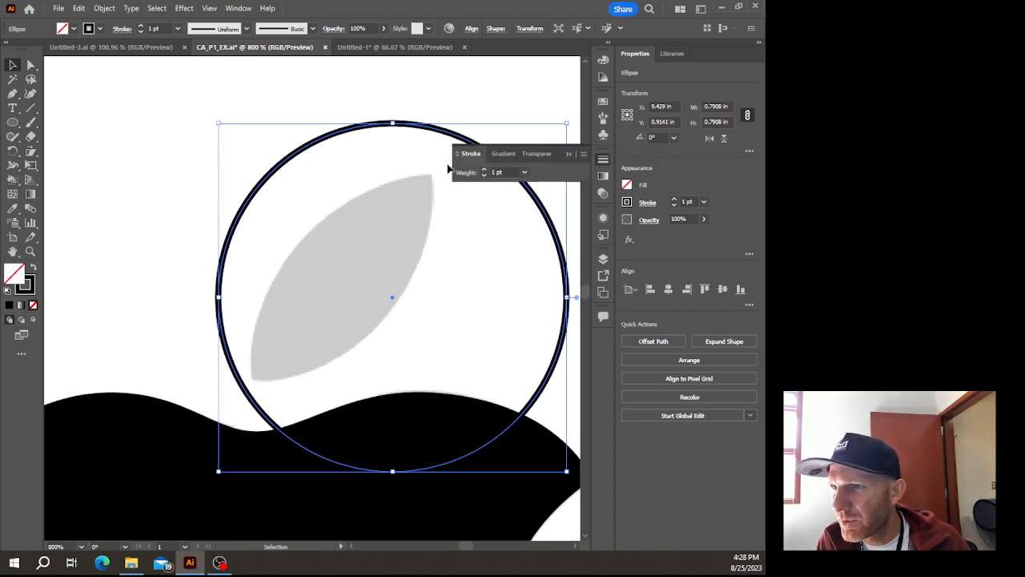
click(485, 177)
click(485, 177)
click(484, 177)
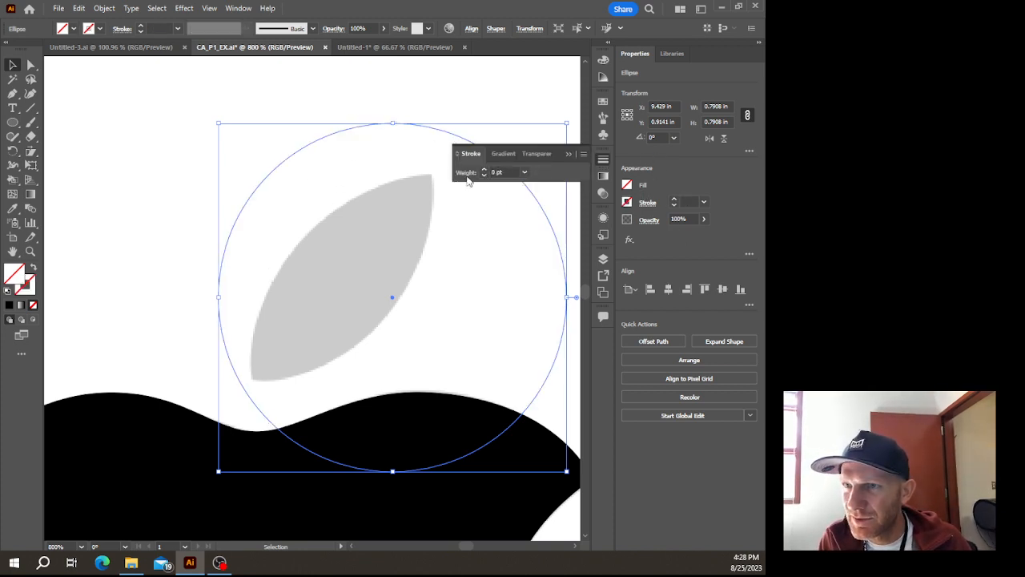
drag(296, 160, 313, 229)
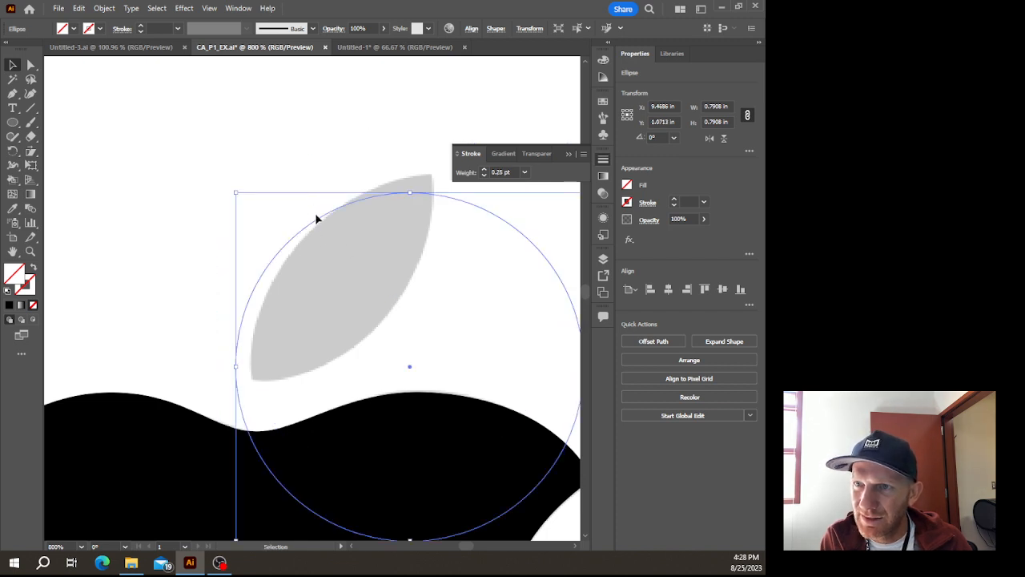
click(485, 171)
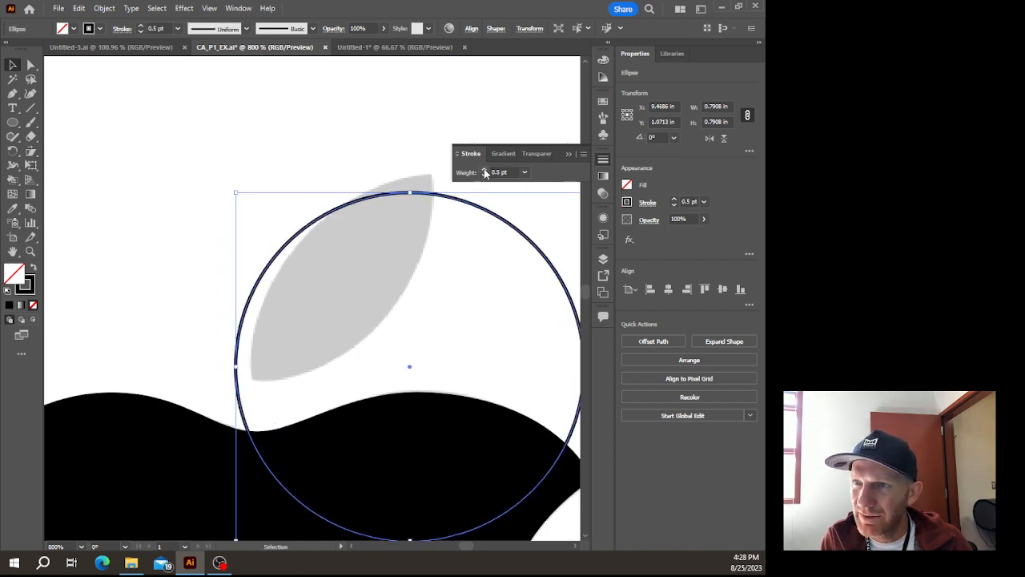
Enlarge the circle to about 0.91 in across, fit its outline to the leaf's upper-left edge, and deselect it
drag(296, 234, 320, 225)
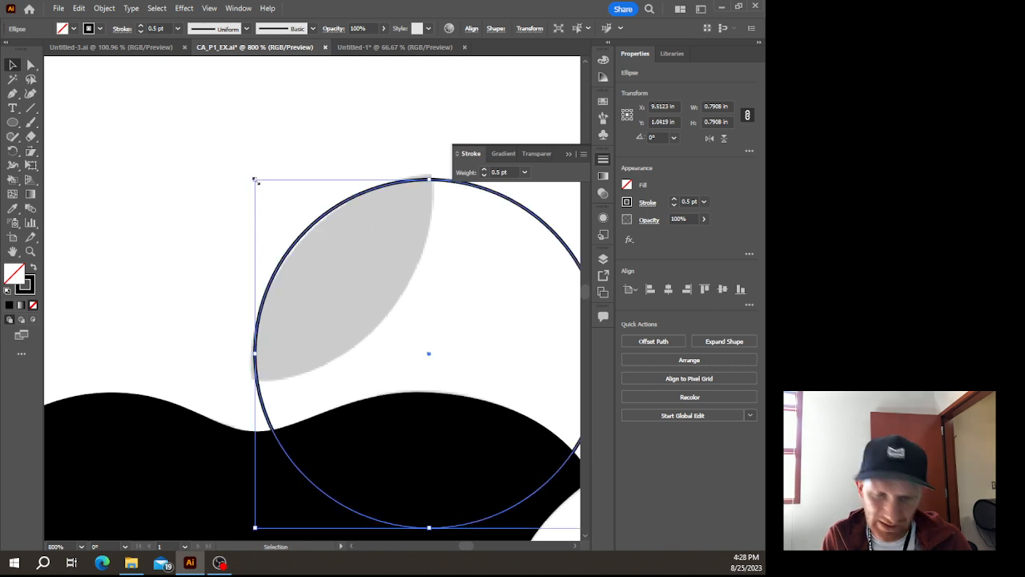
drag(256, 177, 229, 144)
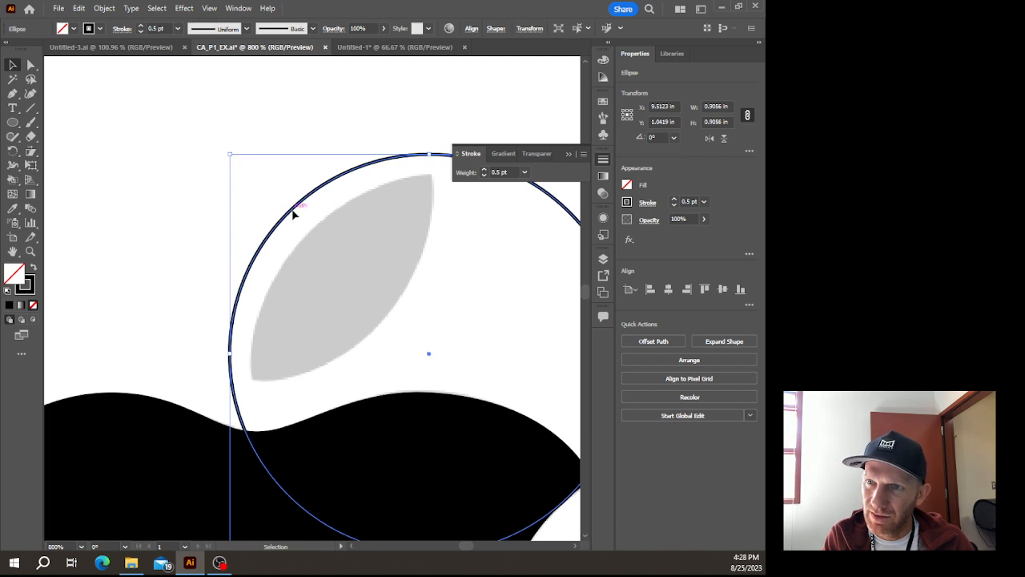
drag(294, 214, 314, 232)
click(289, 144)
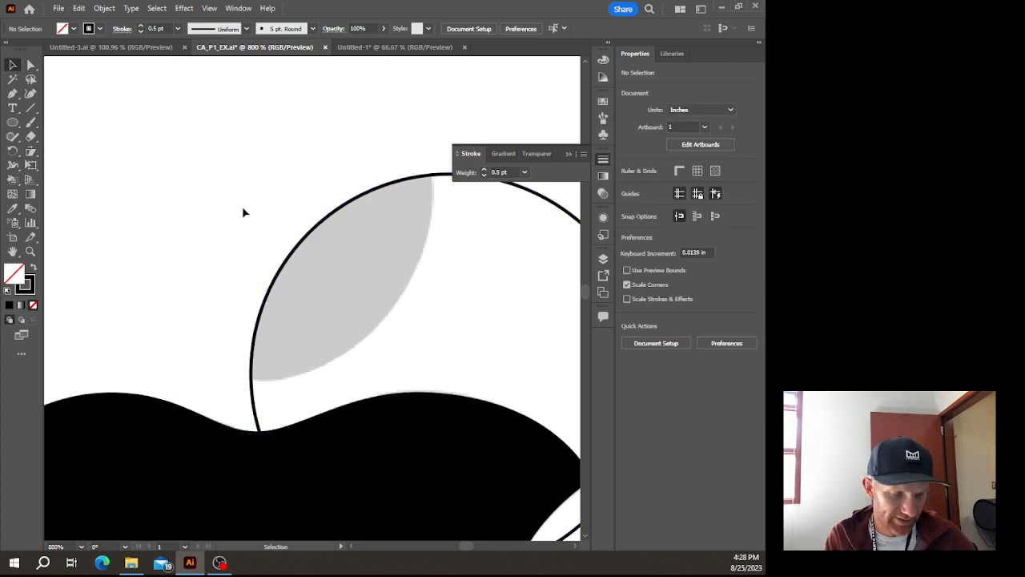
Duplicate the circle up and to the left so the copy's outline runs along the leaf's lower-right edge
scroll(297, 291, up, 2)
scroll(297, 291, down, 4)
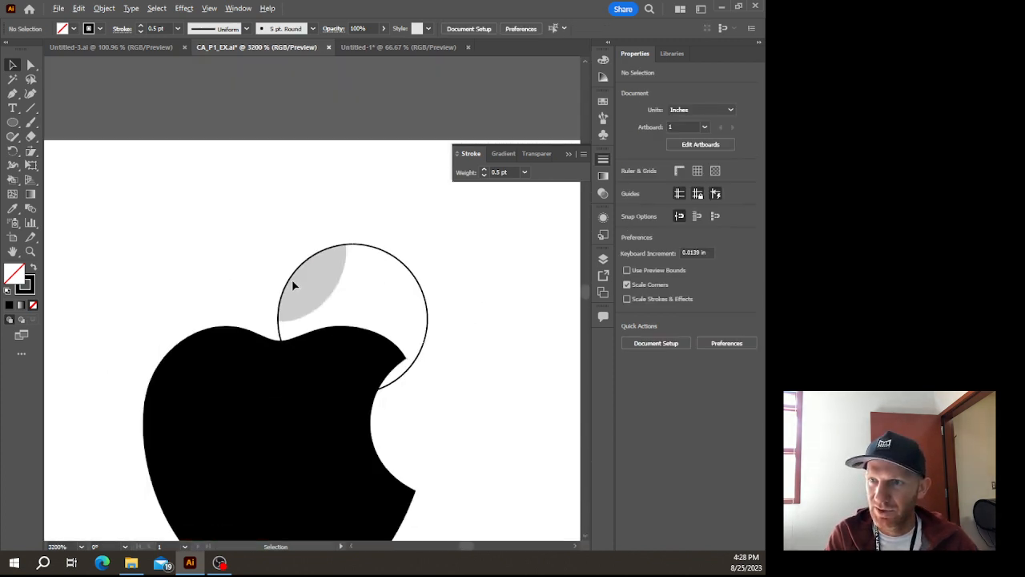
click(392, 256)
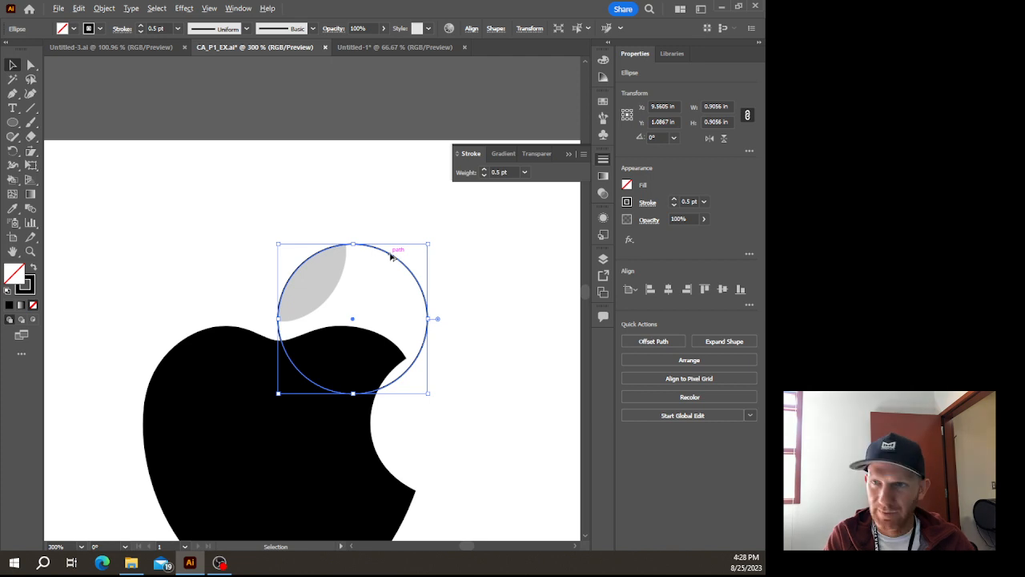
drag(392, 256, 316, 186)
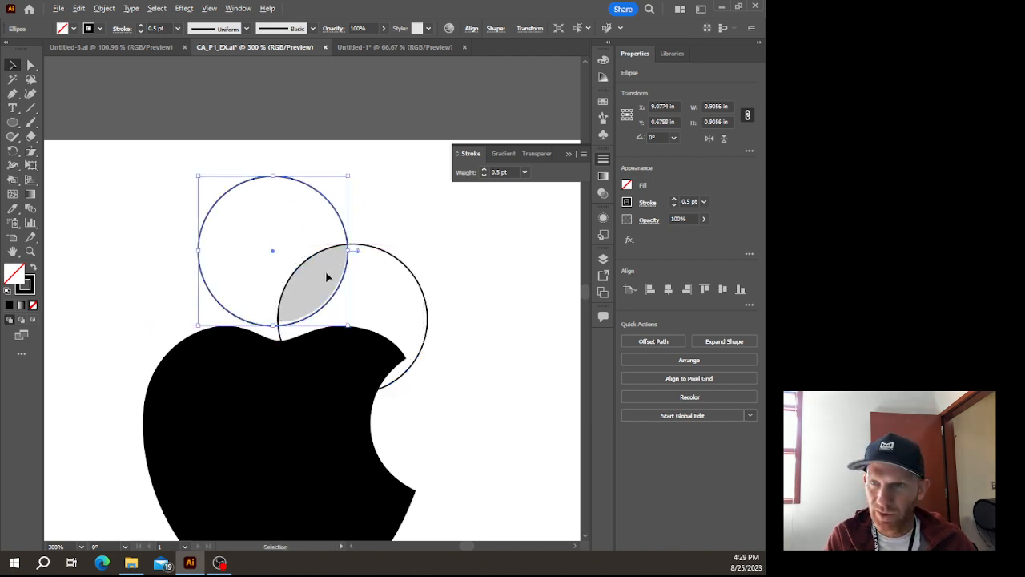
scroll(327, 276, up, 4)
mouse_move(344, 365)
mouse_down()
mouse_move(345, 344)
mouse_move(350, 355)
mouse_up()
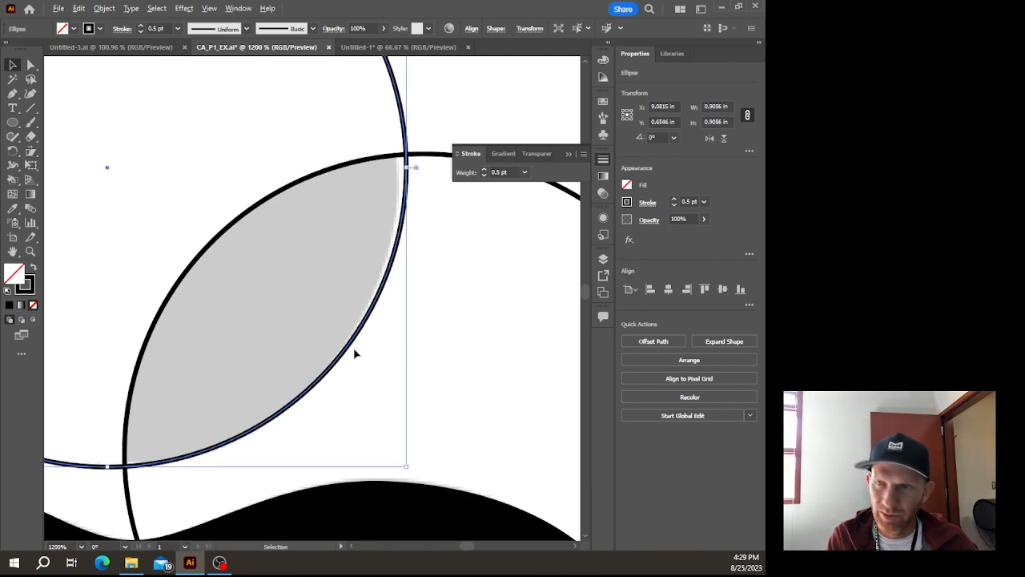
Shrink the upper-left circle to about 0.85 in across, fit its outline to the leaf's lower-right edge, and deselect it
scroll(353, 348, down, 2)
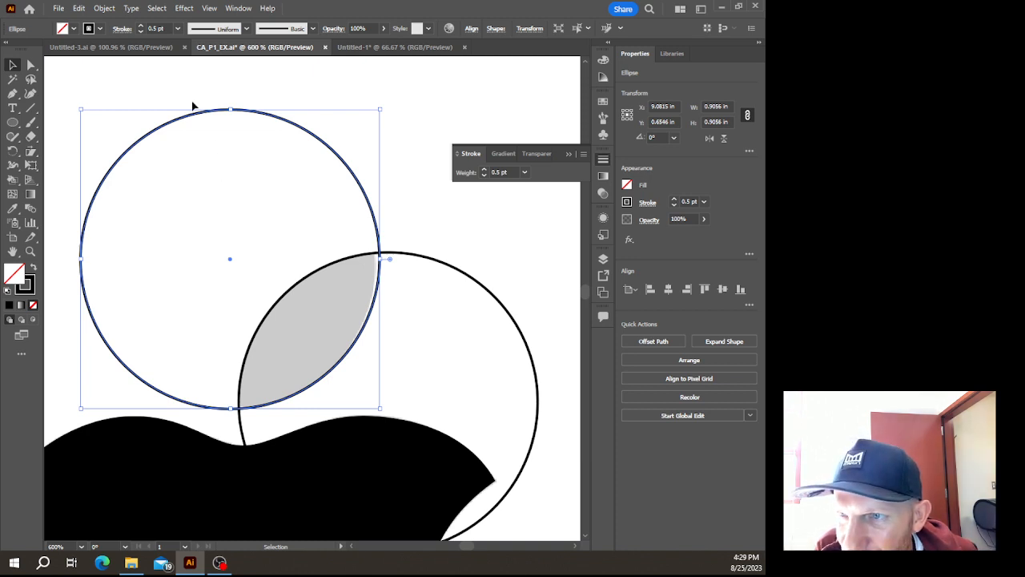
drag(80, 106, 90, 119)
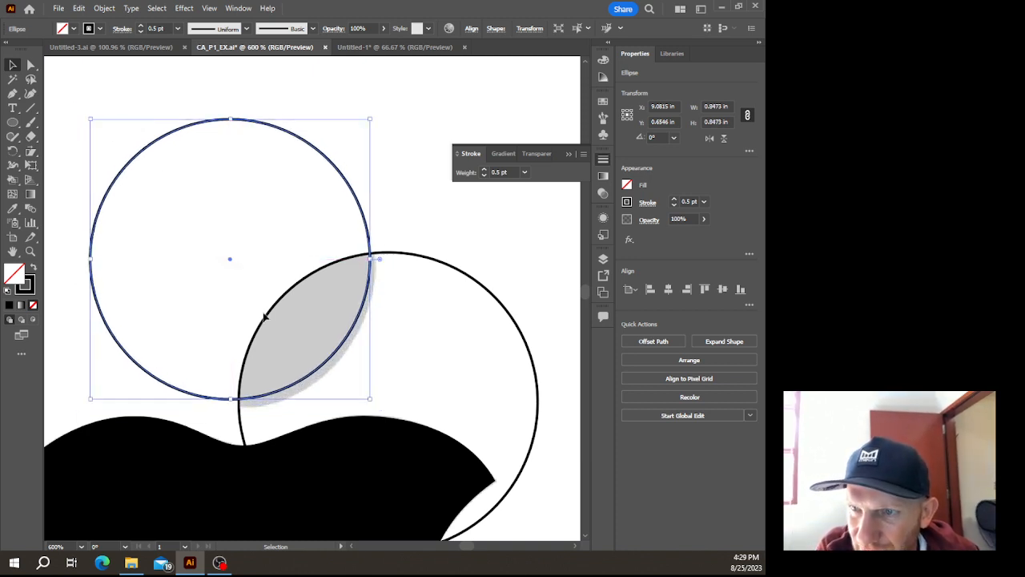
drag(339, 358, 340, 367)
scroll(355, 343, up, 2)
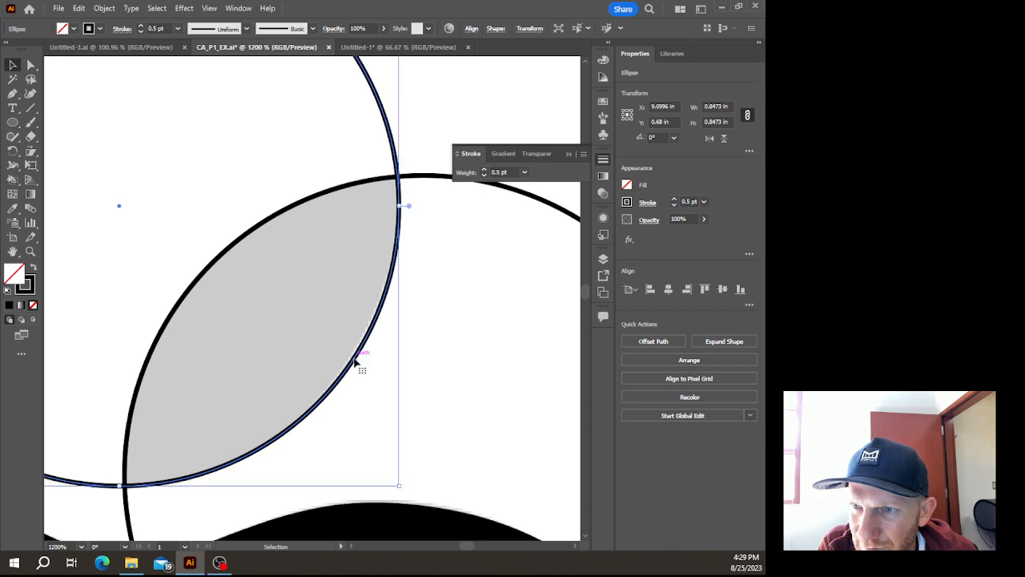
drag(355, 362, 357, 362)
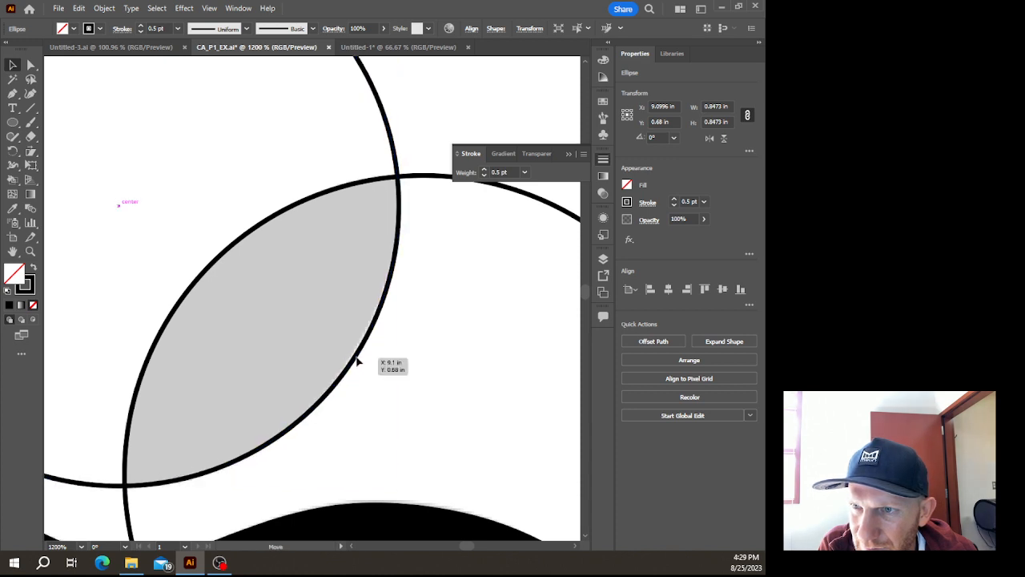
click(425, 206)
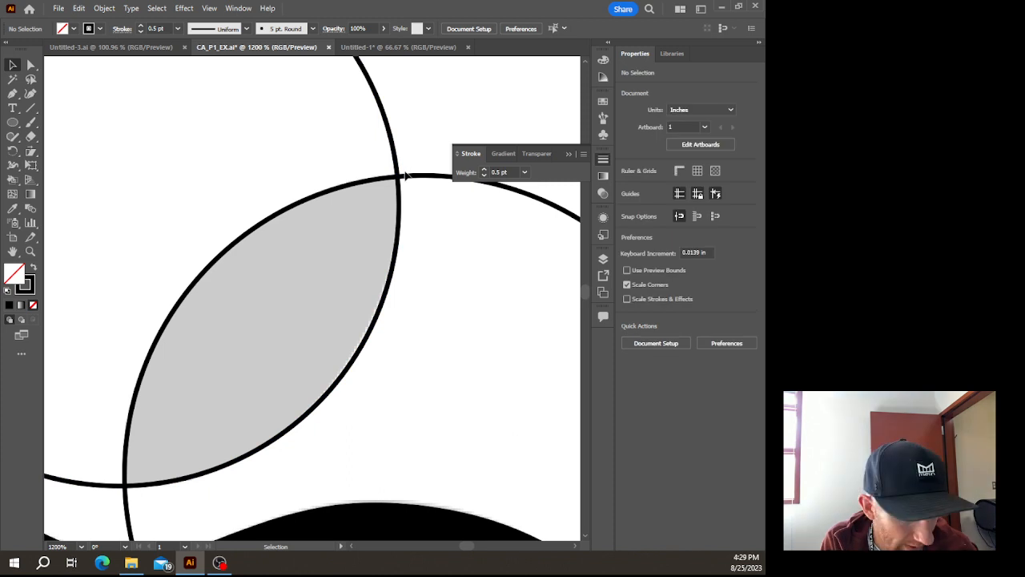
Select both leaf circles and swap their black stroke to a black fill
scroll(404, 180, up, 2)
scroll(403, 180, down, 5)
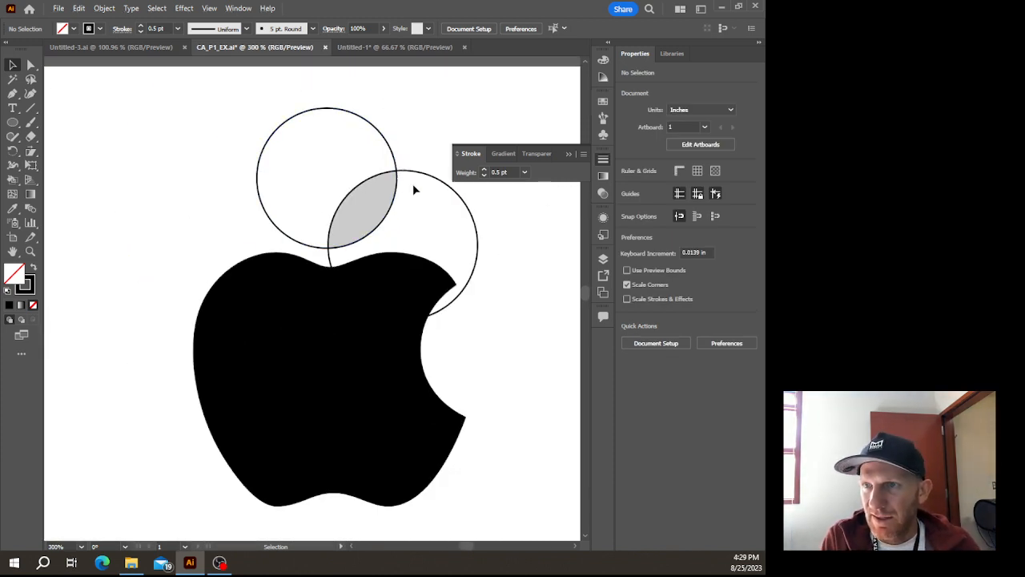
drag(373, 166, 418, 217)
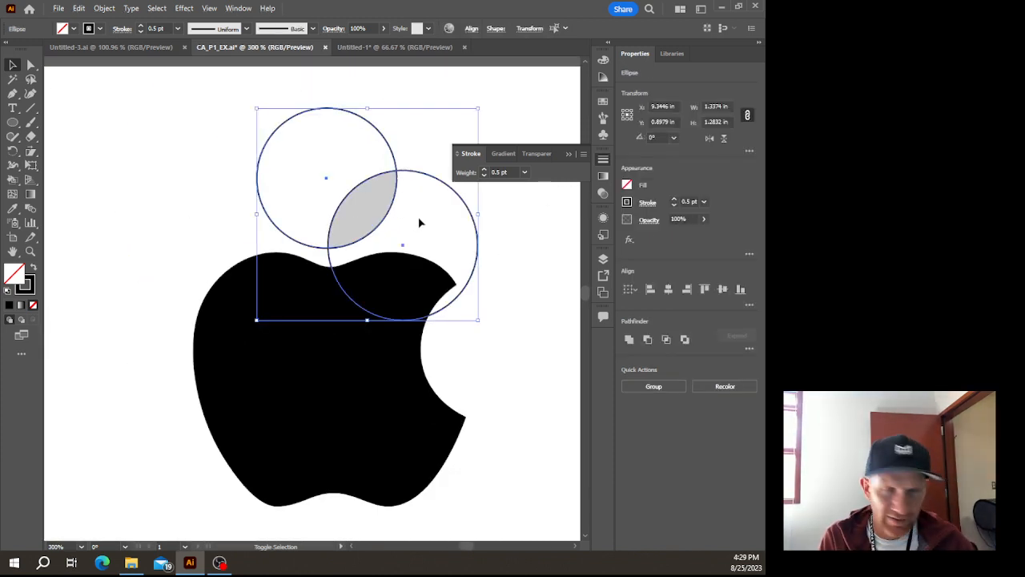
key(shift+x)
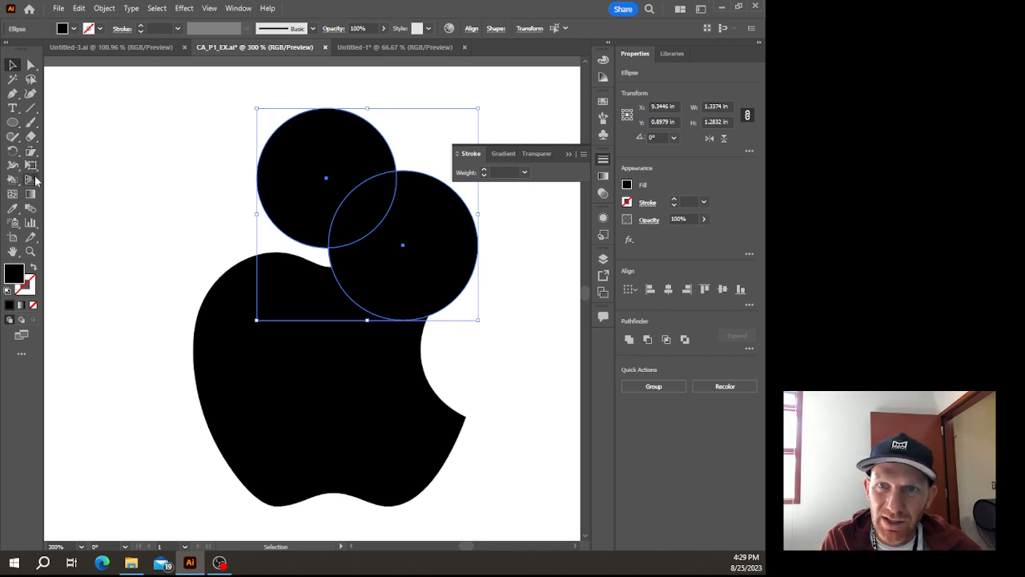
Use the Shape Builder to keep the circles' overlap as the leaf, remove both outer parts, and deselect the result
drag(13, 179, 66, 185)
key(shift+m)
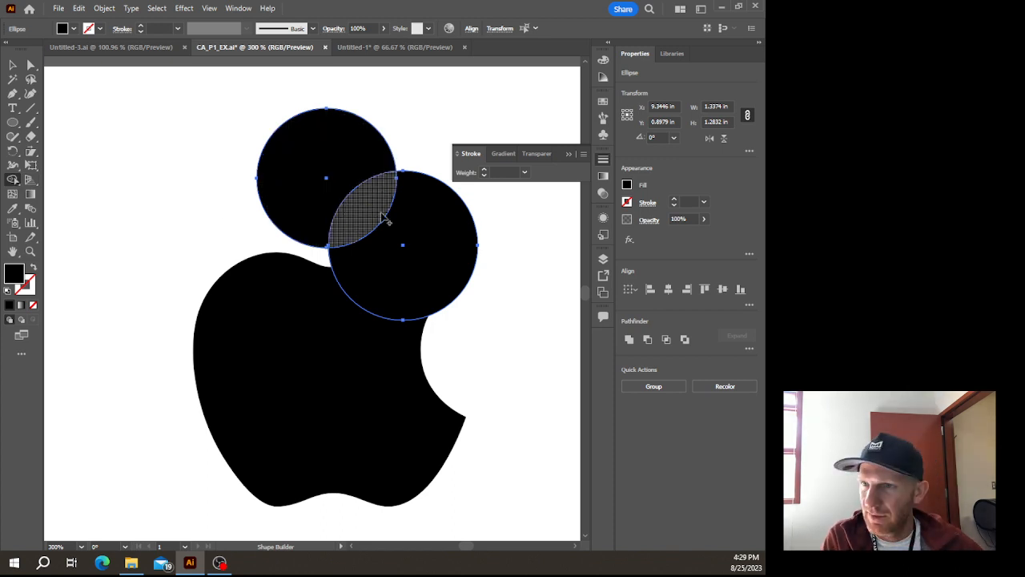
click(352, 221)
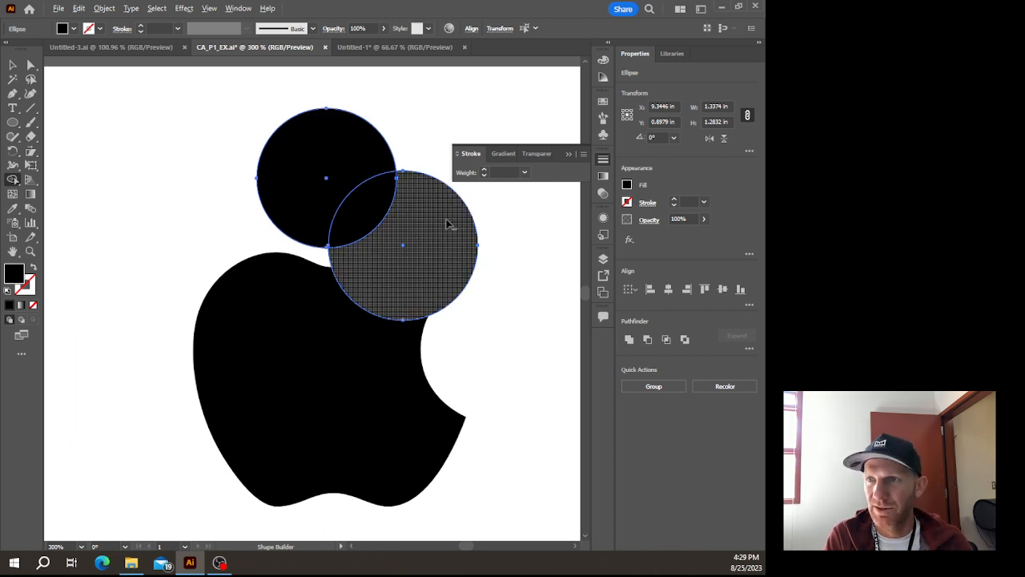
alt+click(448, 224)
alt+click(341, 149)
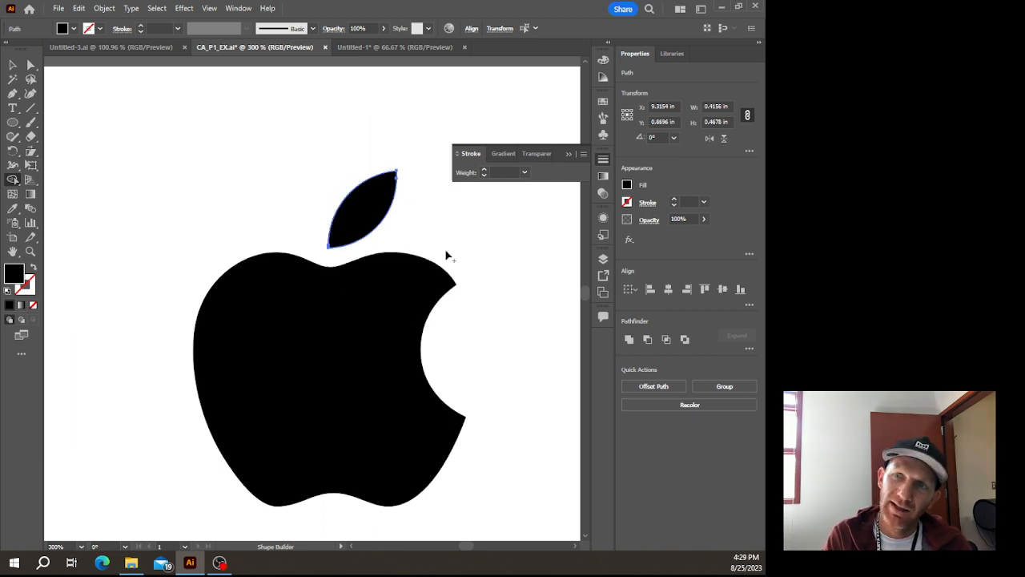
key(v)
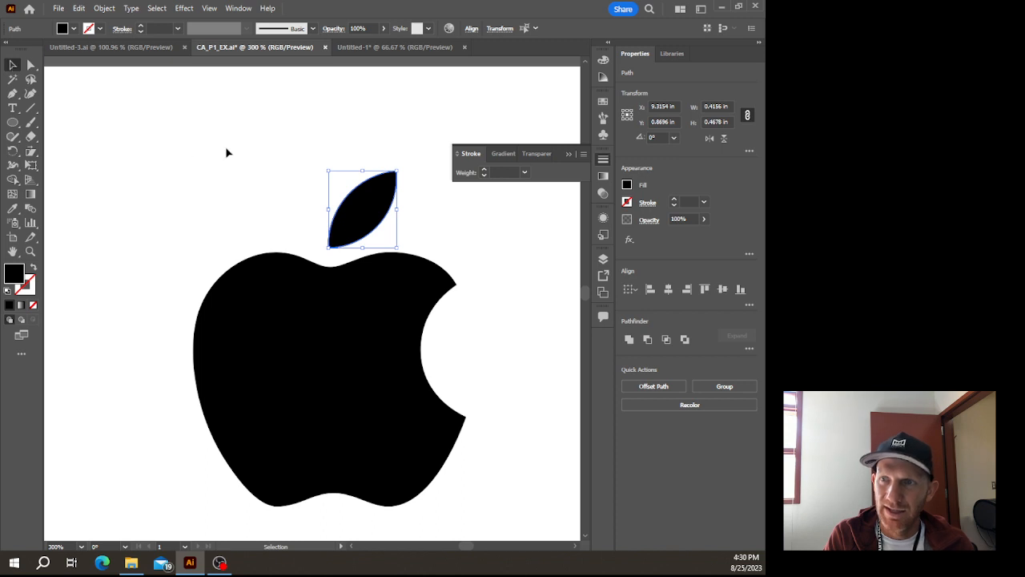
click(226, 153)
Select the black Target, Nike and Apple logos together, move them straight down below their gray templates, and deselect them
drag(451, 327, 374, 274)
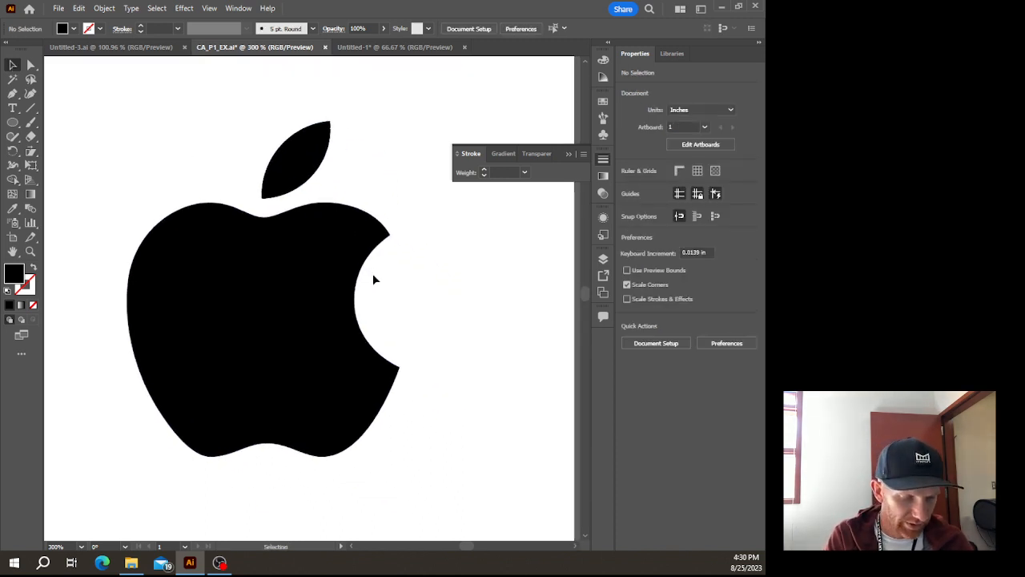
scroll(245, 305, up, 2)
scroll(269, 274, down, 3)
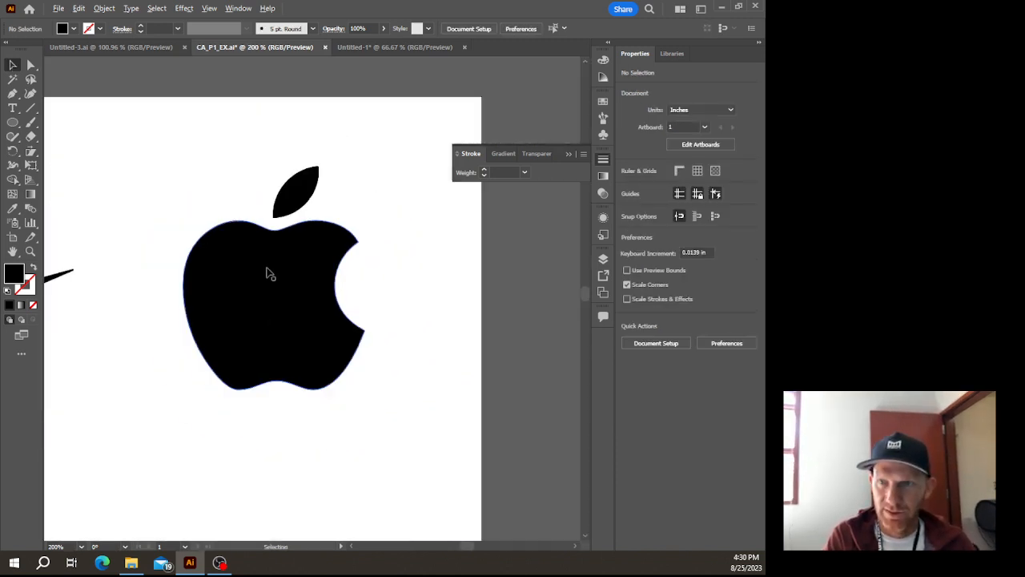
scroll(270, 274, down, 5)
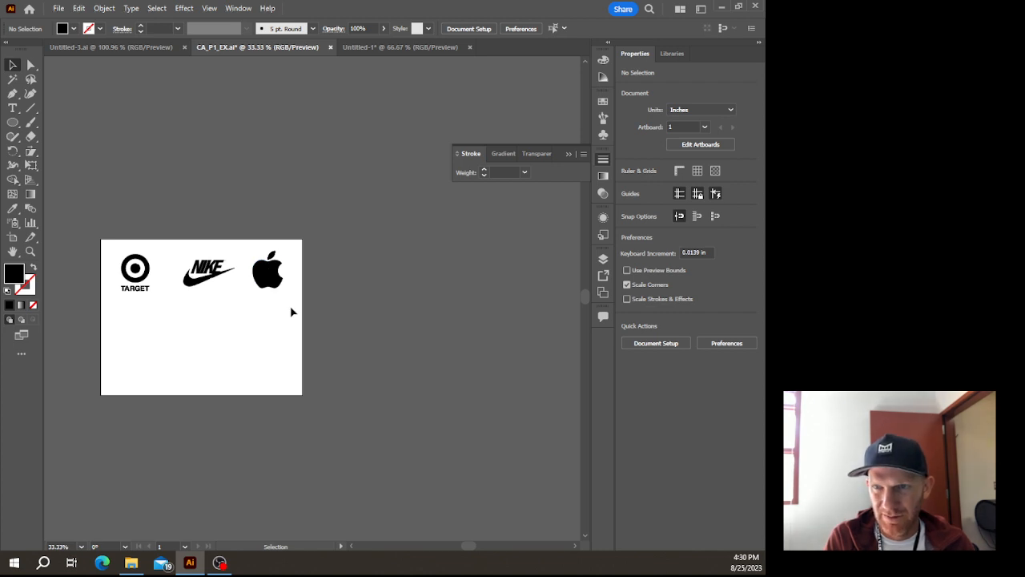
drag(291, 311, 143, 314)
click(199, 345)
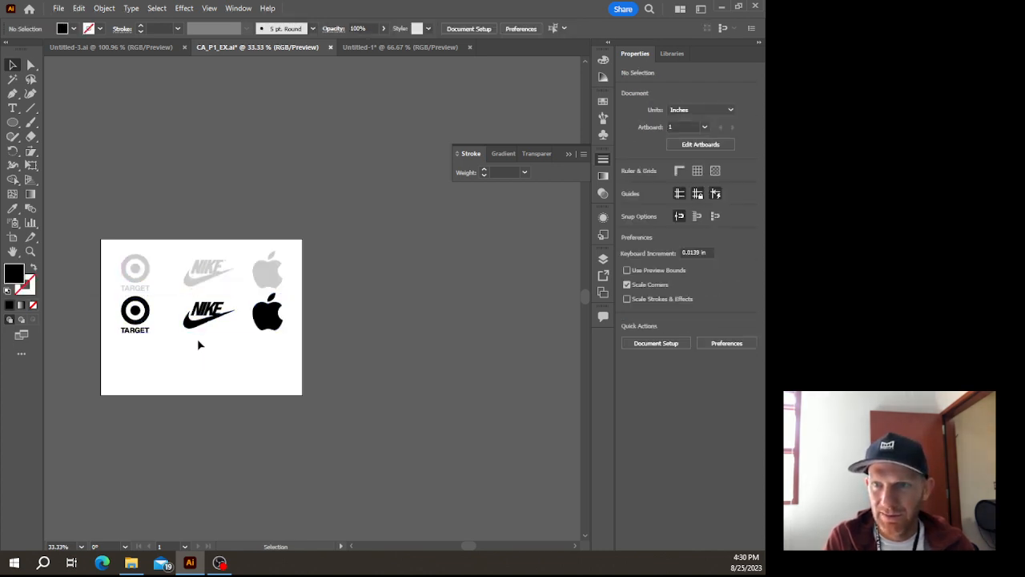
Examine the black Target, Nike and Apple tracings against the gray template logos above them
scroll(203, 322, up, 2)
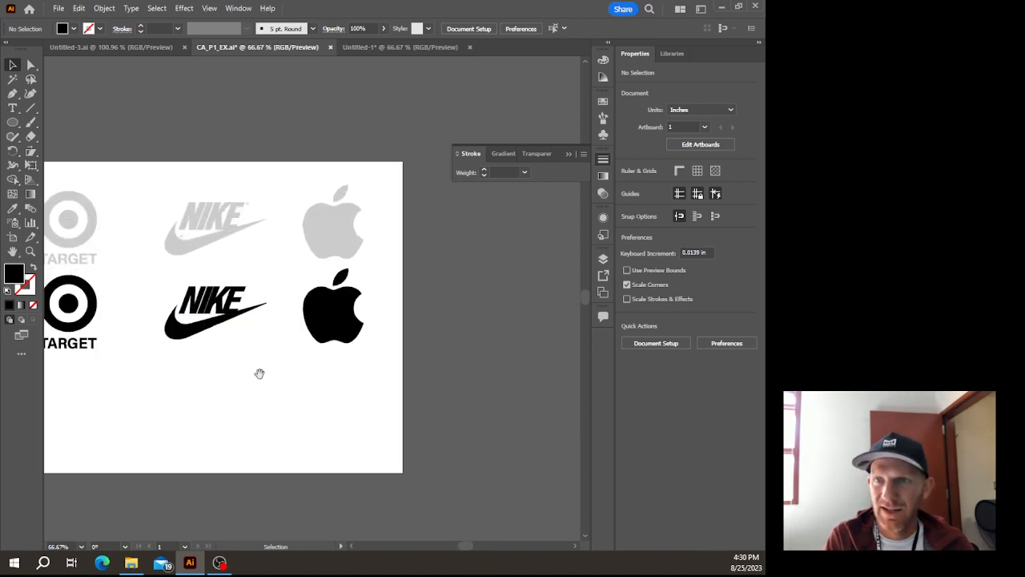
drag(259, 373, 316, 370)
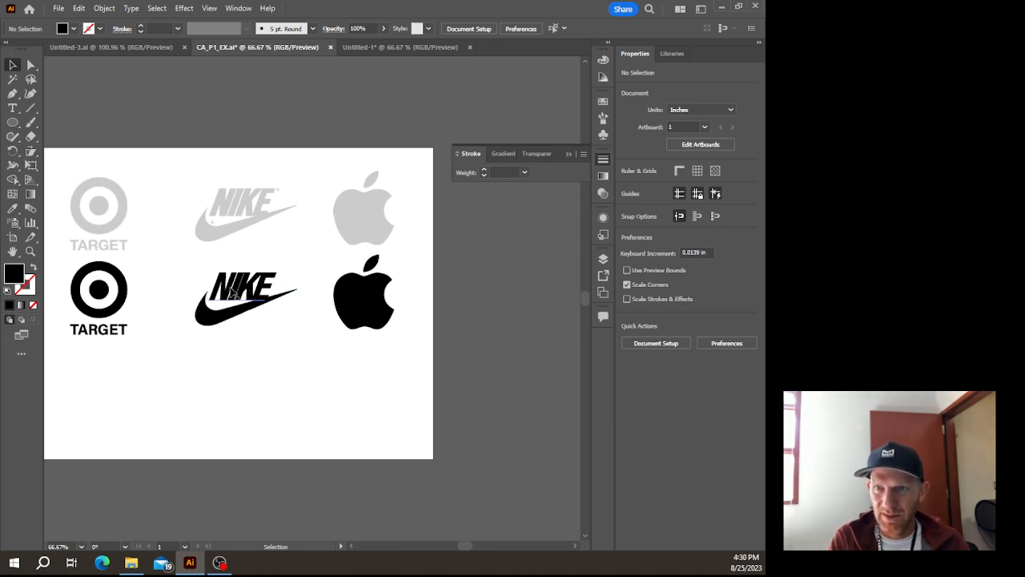
scroll(229, 293, up, 1)
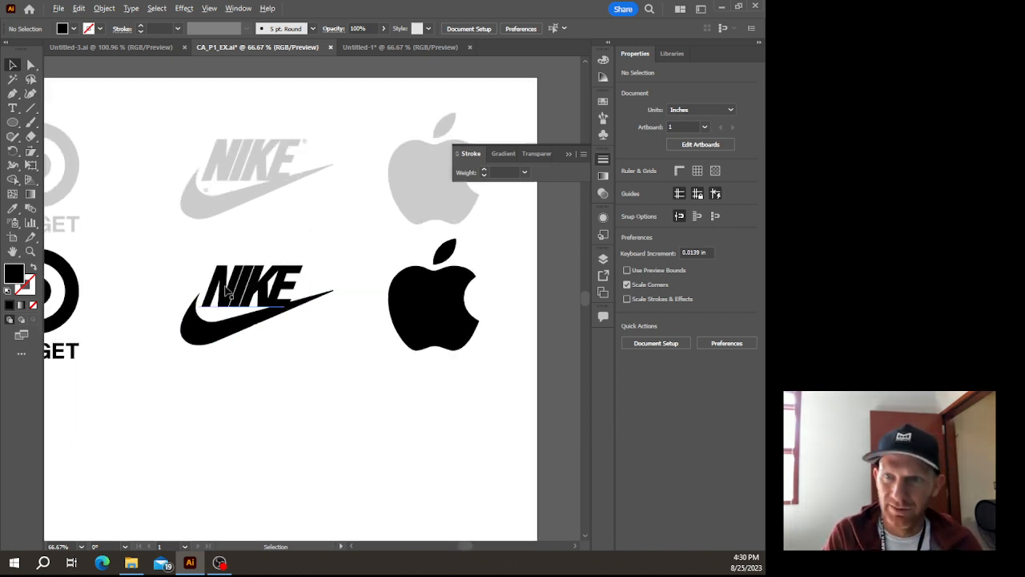
scroll(229, 292, up, 2)
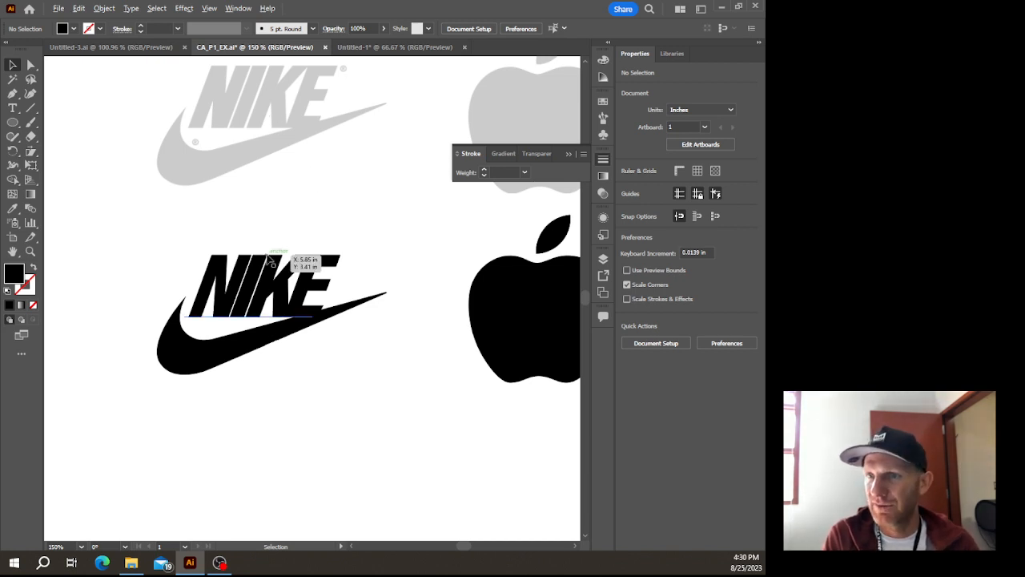
scroll(268, 256, down, 3)
scroll(270, 293, up, 1)
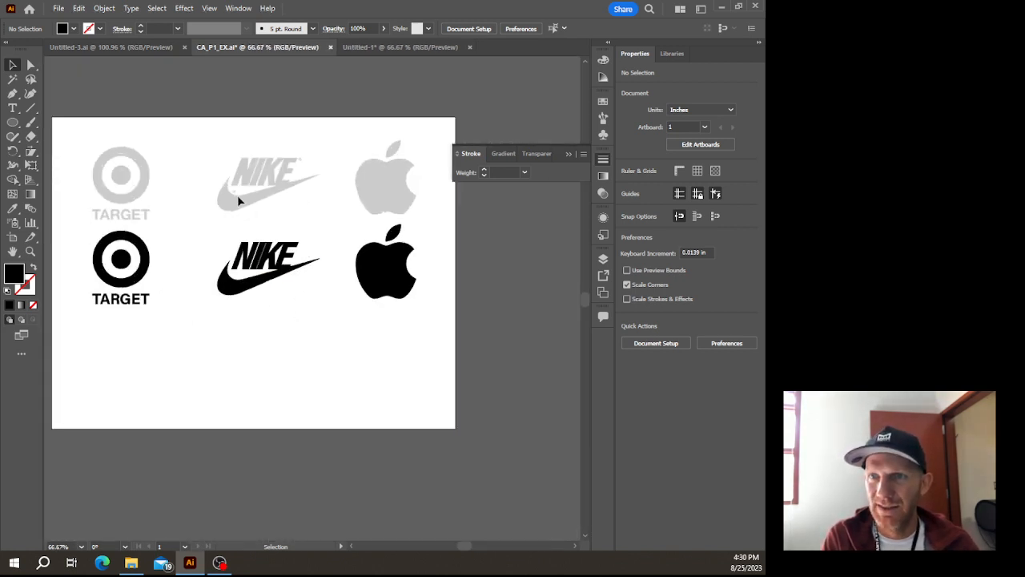